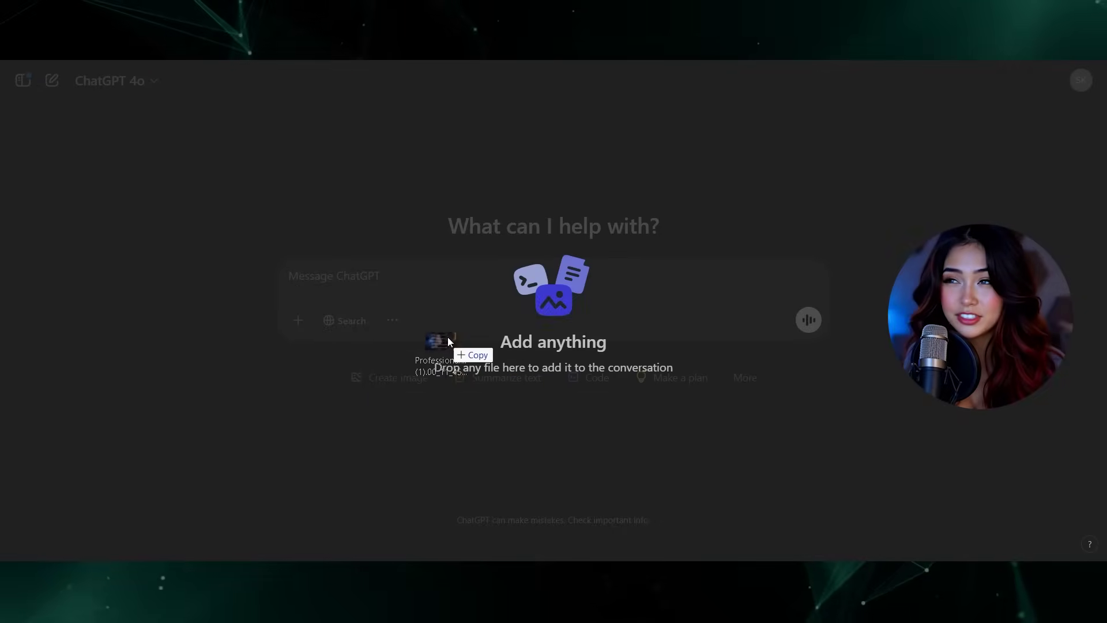
- Drag the template screenshot into a new ChatGPT message as an attachment
{"action": "left_click_drag", "start_coordinate": [445, 336], "coordinate": [472, 277]}
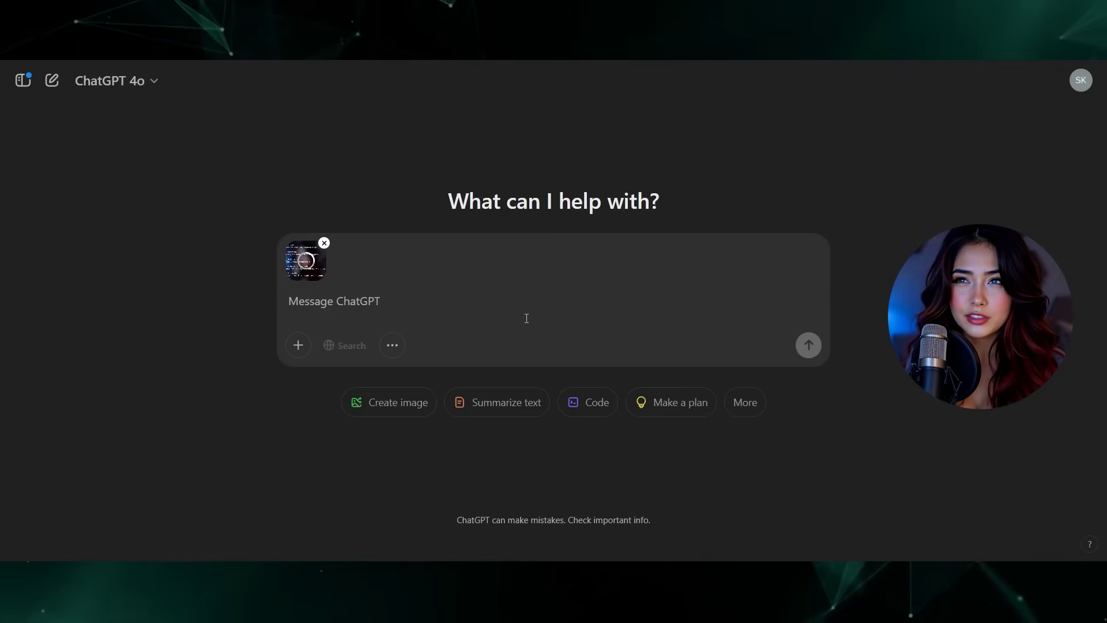
- Ask ChatGPT to use the attached template for a prompt of a woman in a red dress twirling
{"action": "type", "text": "use this template when crafting a video prompt: A woman wearing a red dress doing a twirl"}
{"action": "key", "text": "Return"}
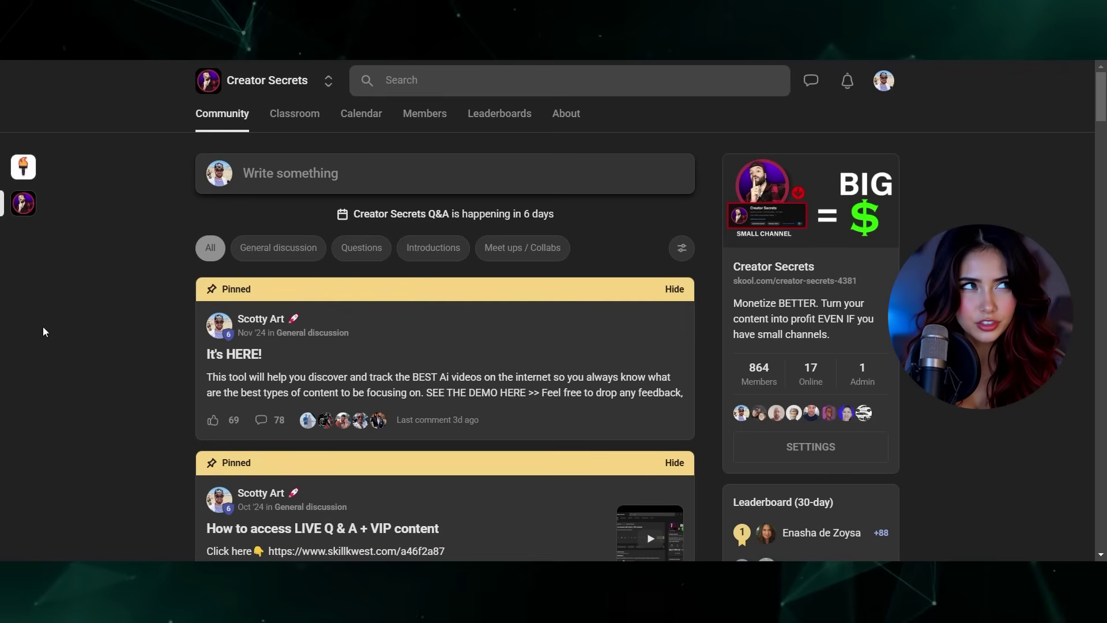
- Open Video Prompt Magic V2.0 from the START HERE course's Ai Video Prompting Guide lesson
{"action": "left_click", "coordinate": [290, 119]}
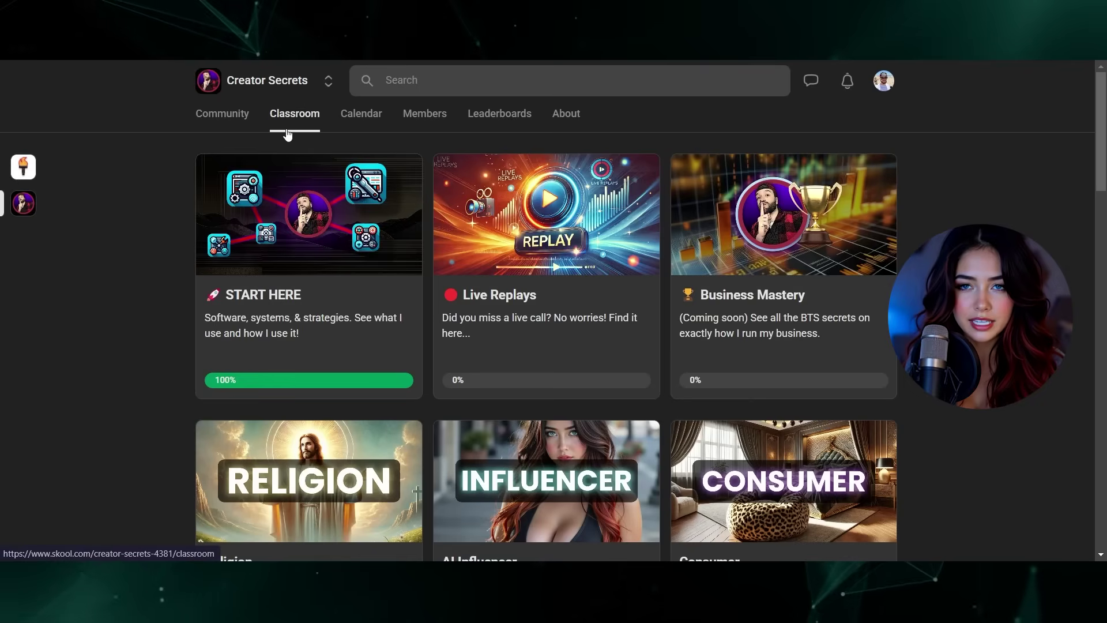
{"action": "left_click", "coordinate": [270, 218]}
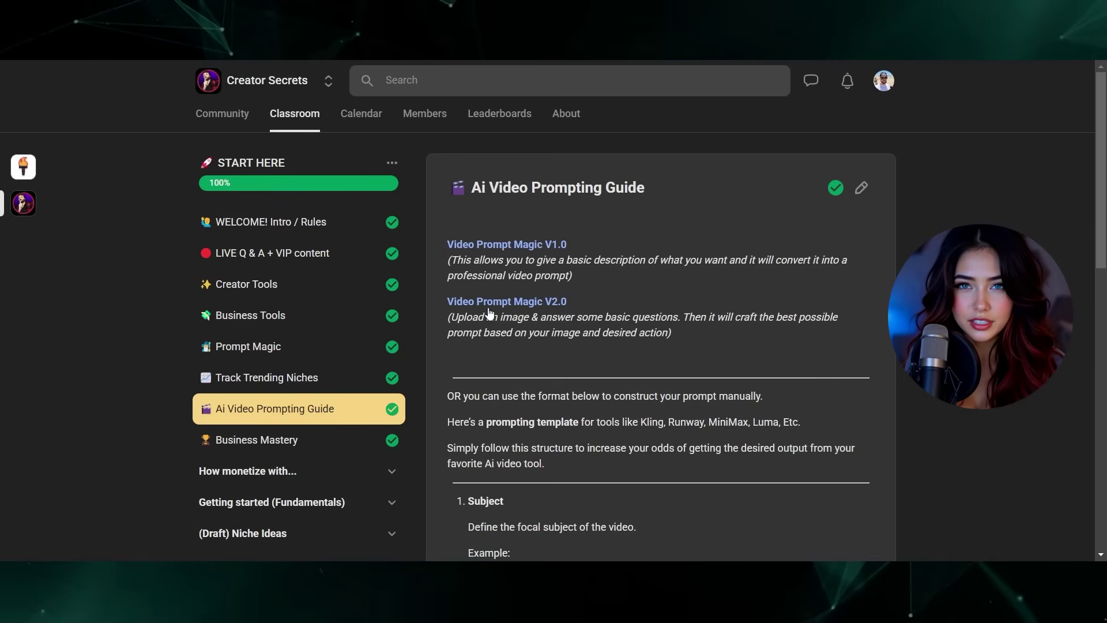
{"action": "left_click", "coordinate": [514, 303]}
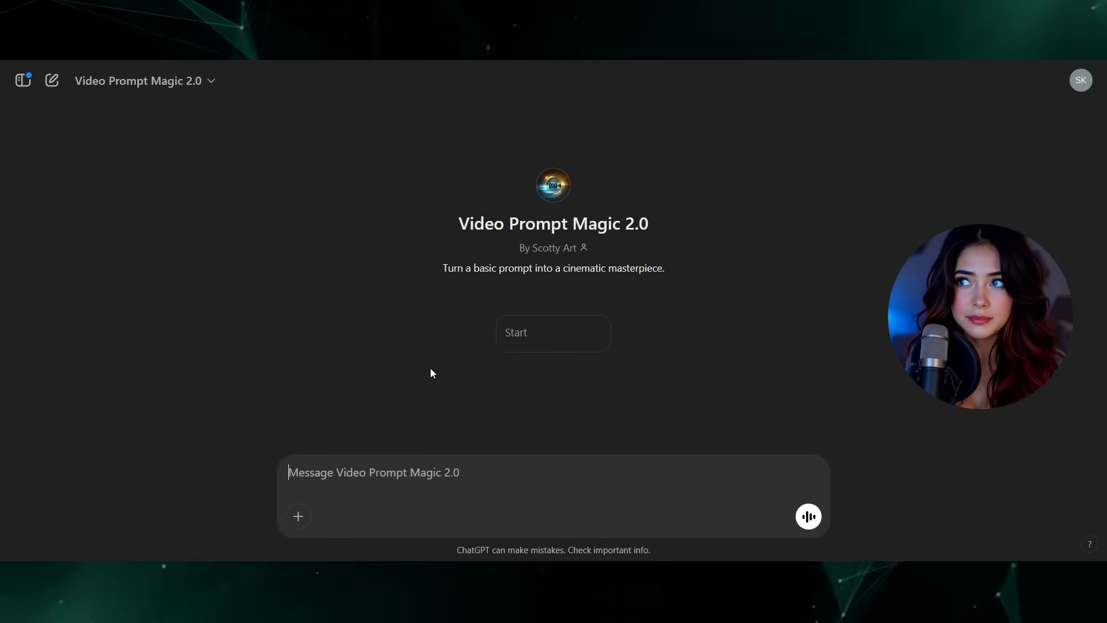
- Start Video Prompt Magic 2.0 and send it the horse-rider sea-cliff image
{"action": "left_click", "coordinate": [551, 341]}
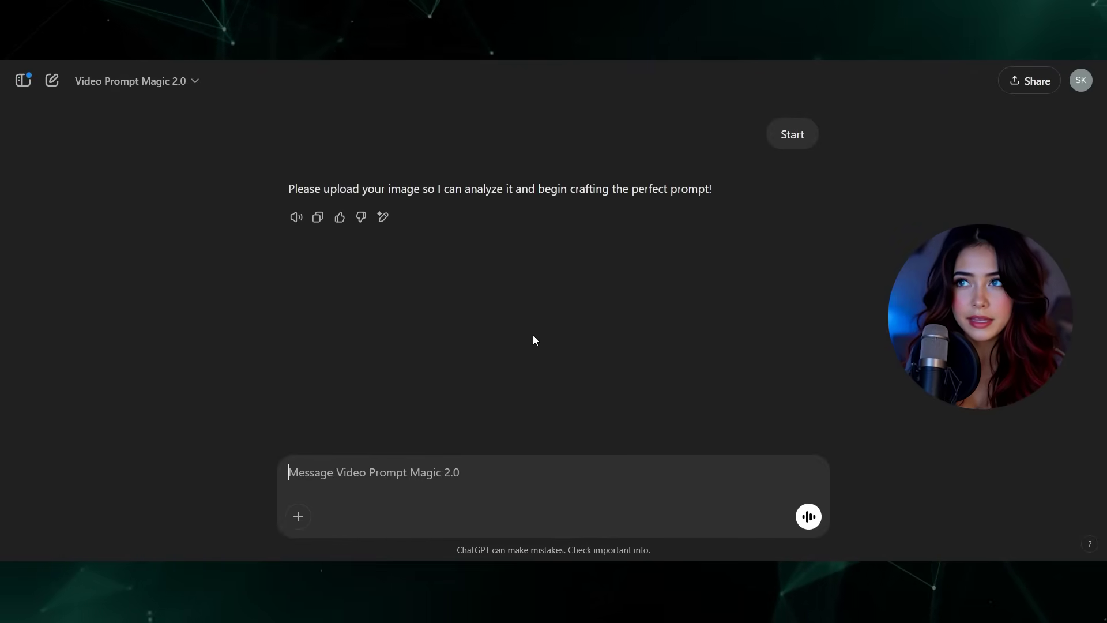
{"action": "left_click_drag", "start_coordinate": [507, 247], "coordinate": [523, 309]}
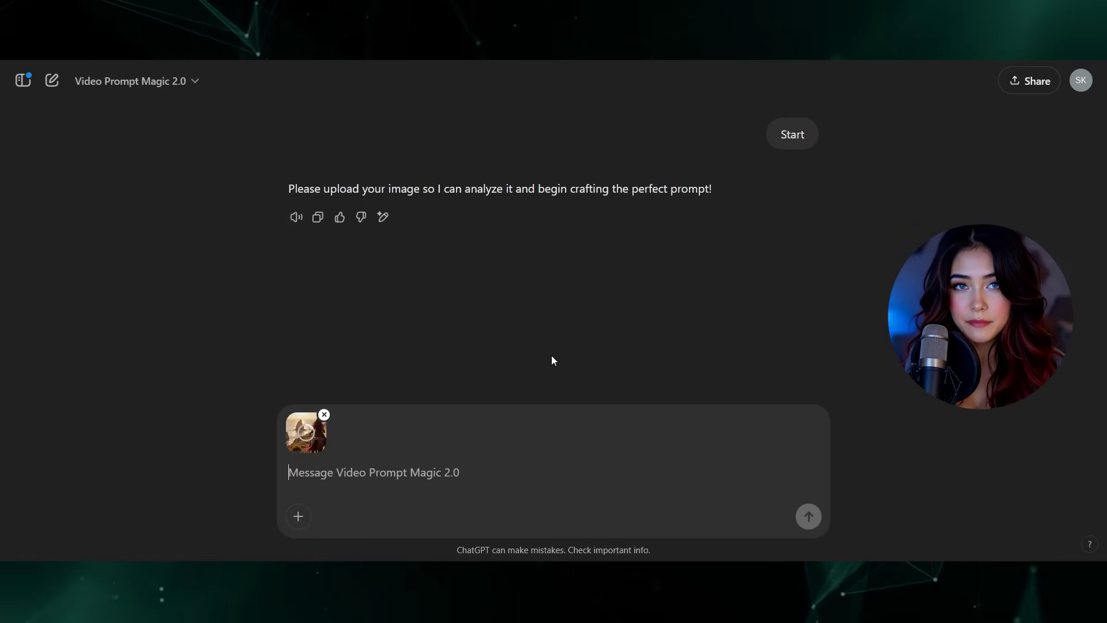
{"action": "left_click", "coordinate": [808, 516]}
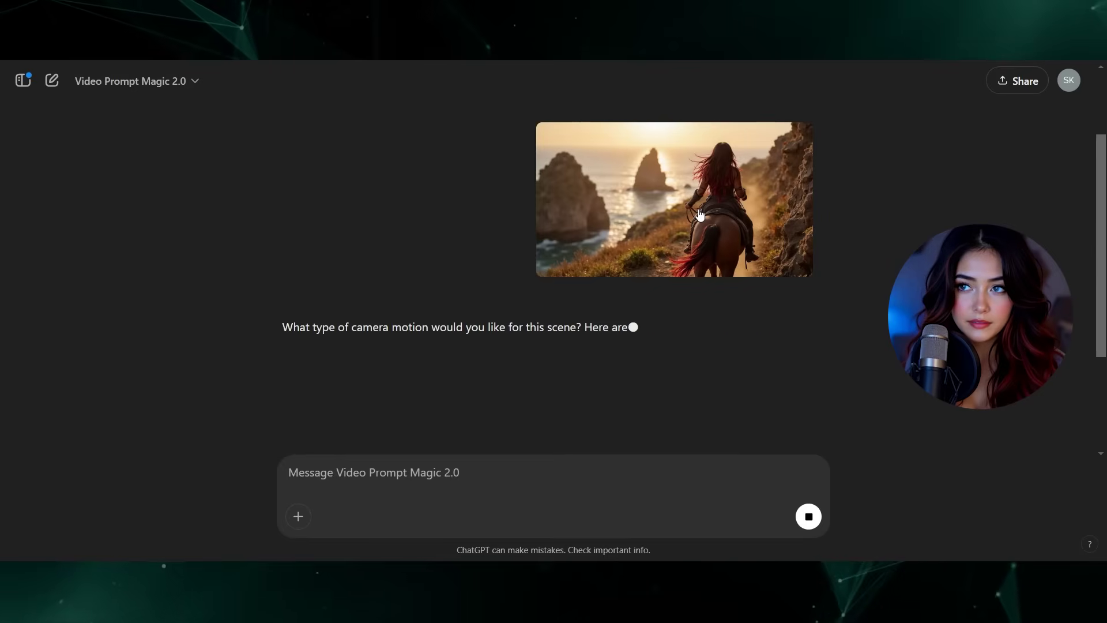
- Review the suggested camera-motion options, highlighting Crane lift
{"action": "scroll", "coordinate": [480, 201], "scroll_direction": "down", "scroll_amount": 3}
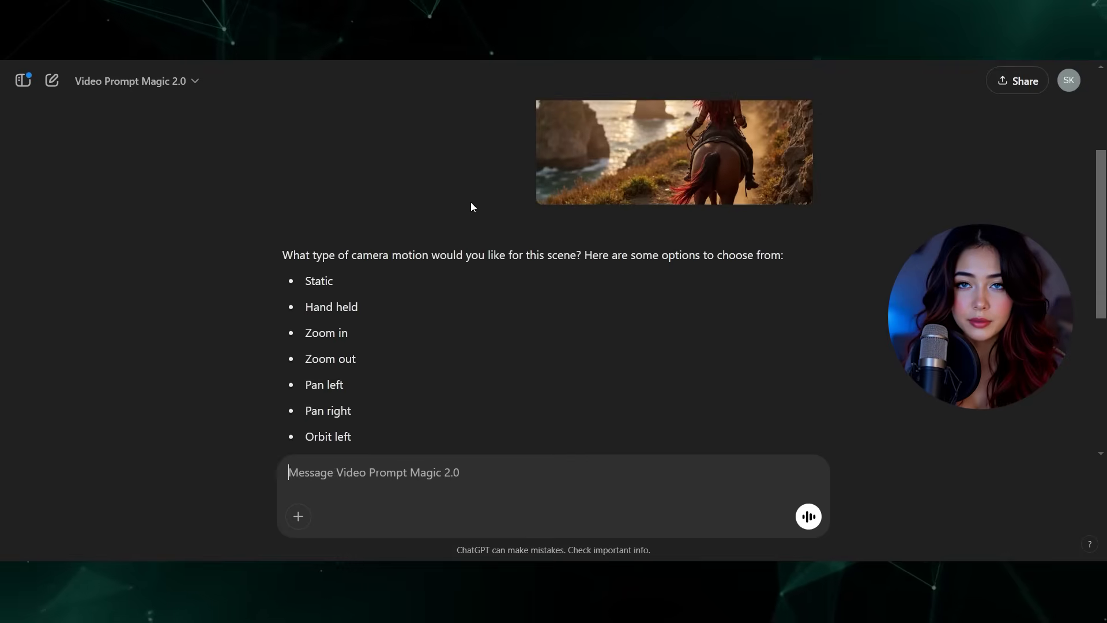
{"action": "scroll", "coordinate": [475, 202], "scroll_direction": "down", "scroll_amount": 1}
{"action": "scroll", "coordinate": [476, 203], "scroll_direction": "up", "scroll_amount": 2}
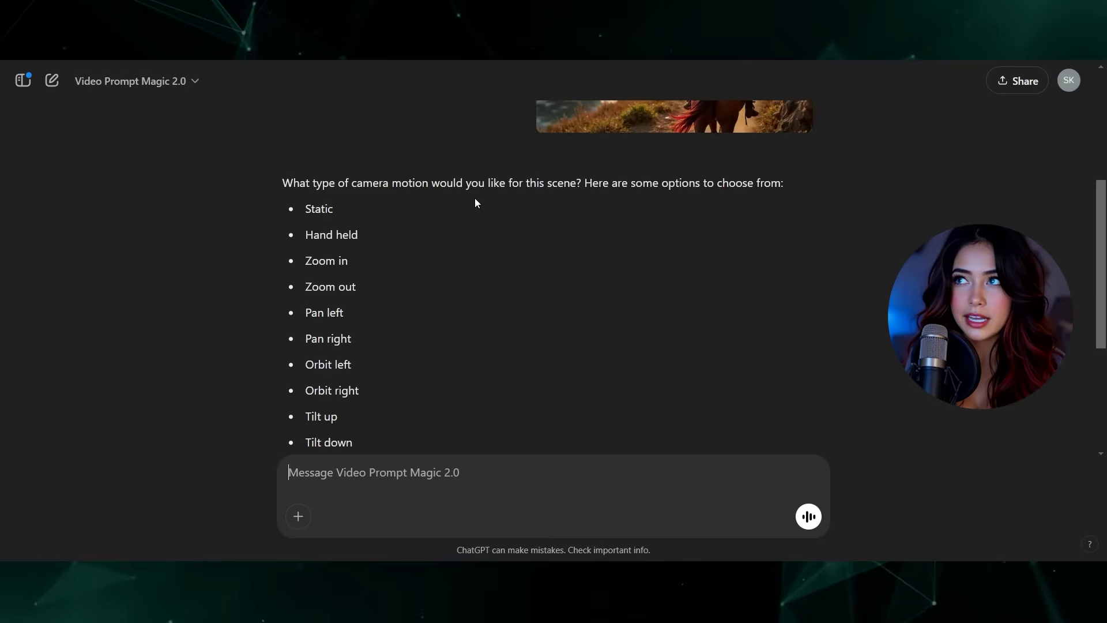
{"action": "scroll", "coordinate": [475, 202], "scroll_direction": "down", "scroll_amount": 1}
{"action": "scroll", "coordinate": [476, 199], "scroll_direction": "down", "scroll_amount": 1}
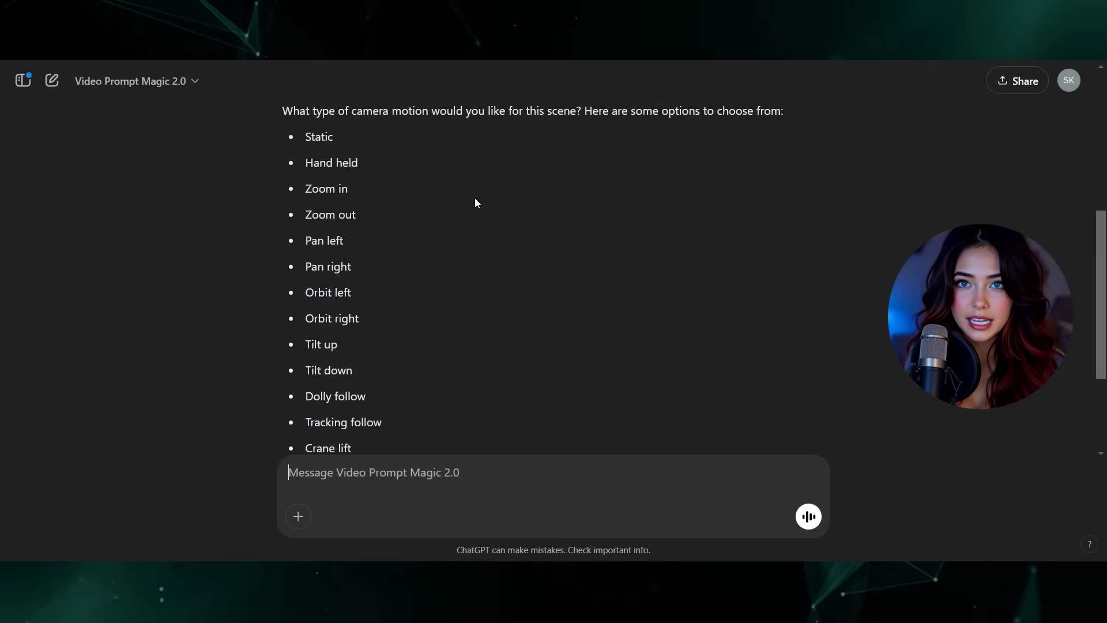
{"action": "scroll", "coordinate": [476, 199], "scroll_direction": "down", "scroll_amount": 1}
{"action": "scroll", "coordinate": [450, 203], "scroll_direction": "up", "scroll_amount": 1}
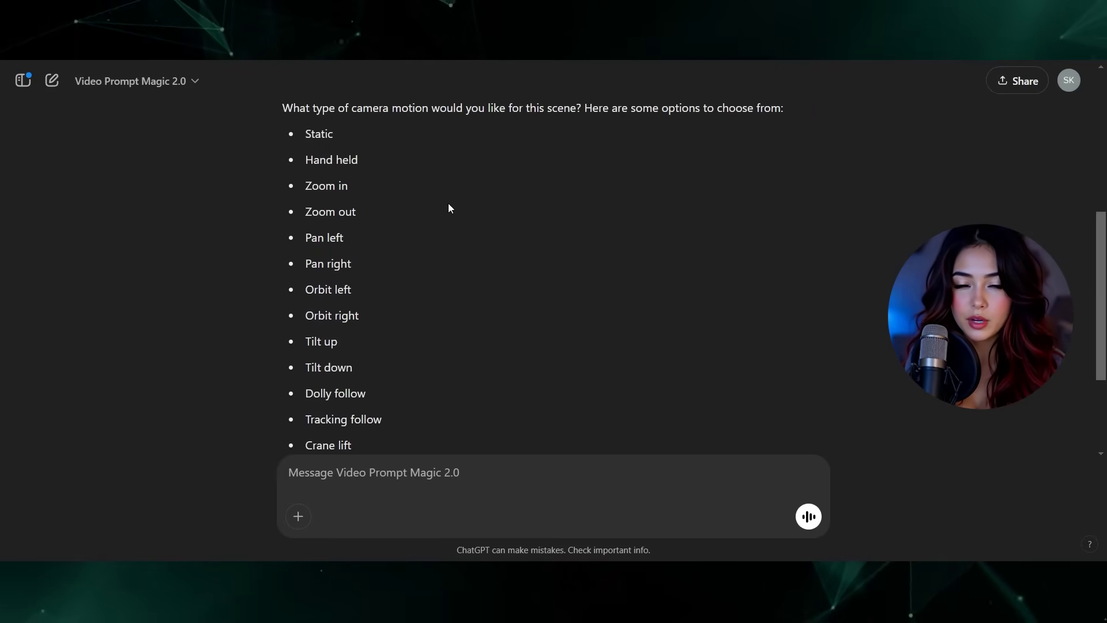
{"action": "scroll", "coordinate": [329, 334], "scroll_direction": "down", "scroll_amount": 1}
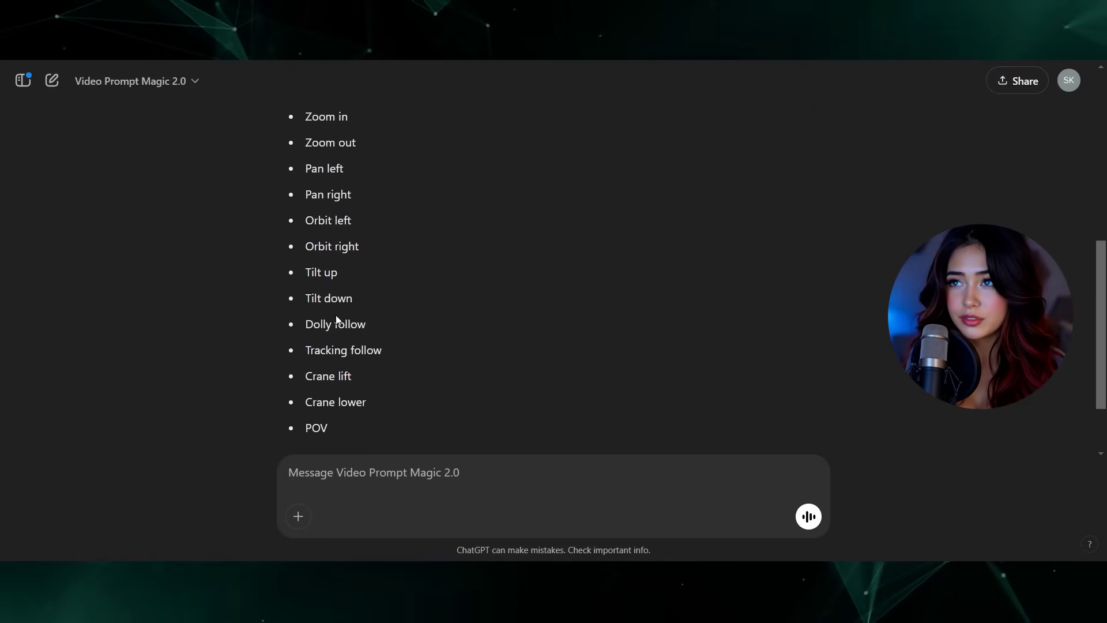
{"action": "scroll", "coordinate": [348, 293], "scroll_direction": "up", "scroll_amount": 4}
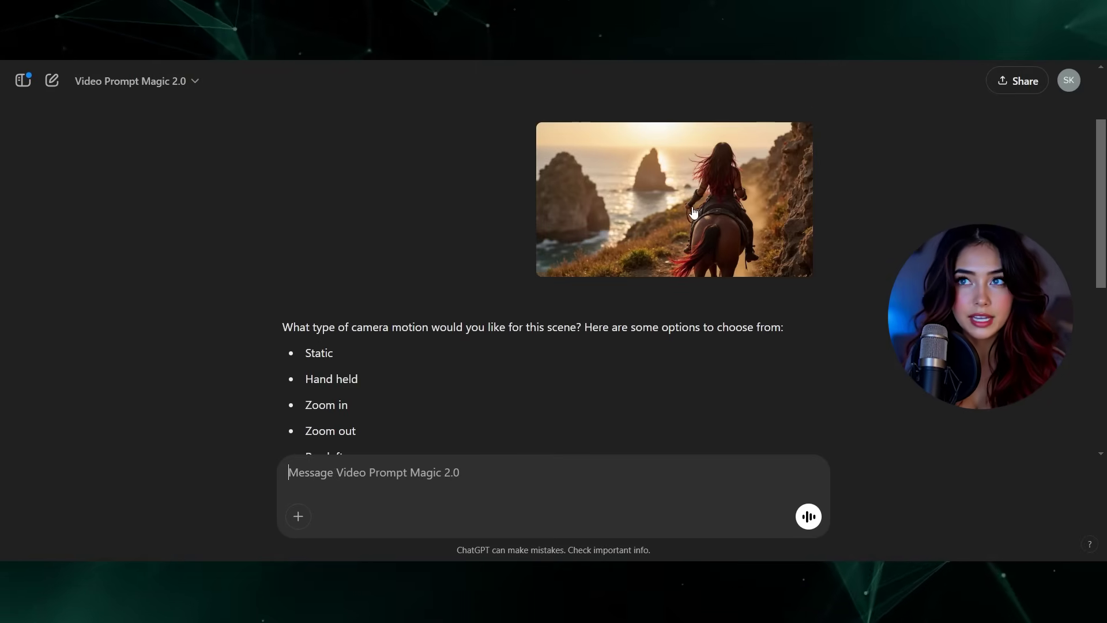
{"action": "scroll", "coordinate": [674, 214], "scroll_direction": "down", "scroll_amount": 4}
{"action": "scroll", "coordinate": [664, 213], "scroll_direction": "down", "scroll_amount": 3}
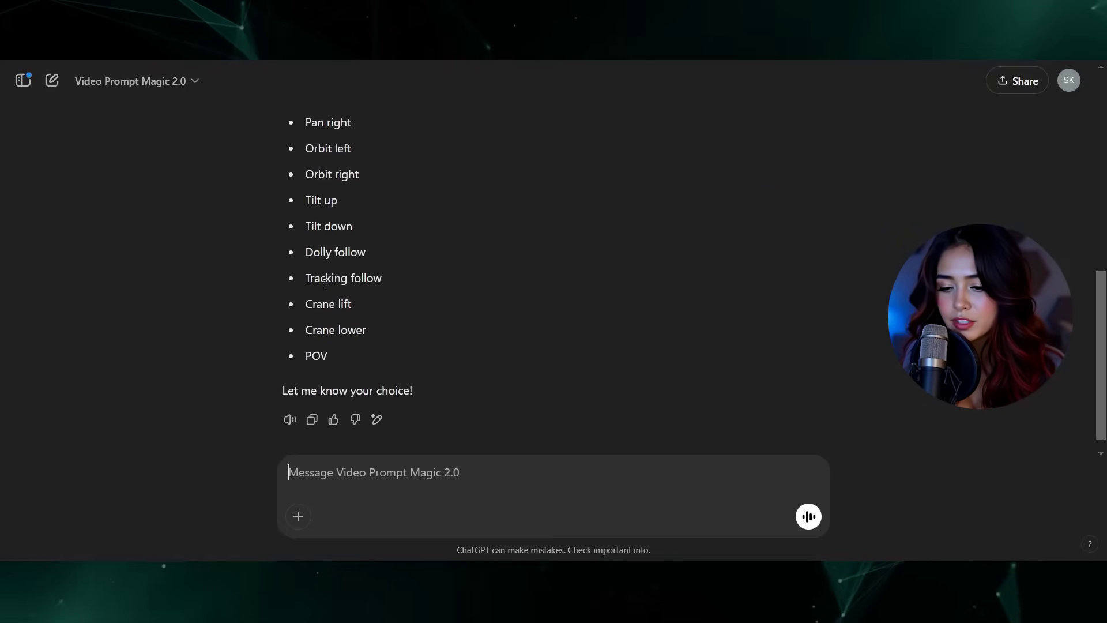
{"action": "left_click_drag", "start_coordinate": [307, 304], "coordinate": [368, 304]}
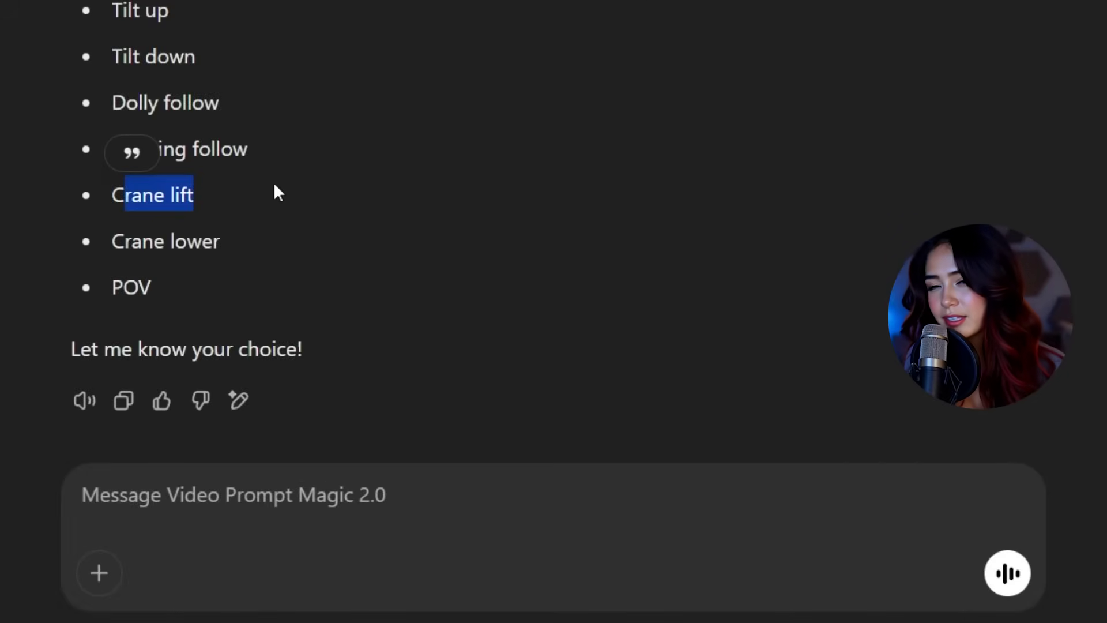
{"action": "left_click", "coordinate": [262, 189]}
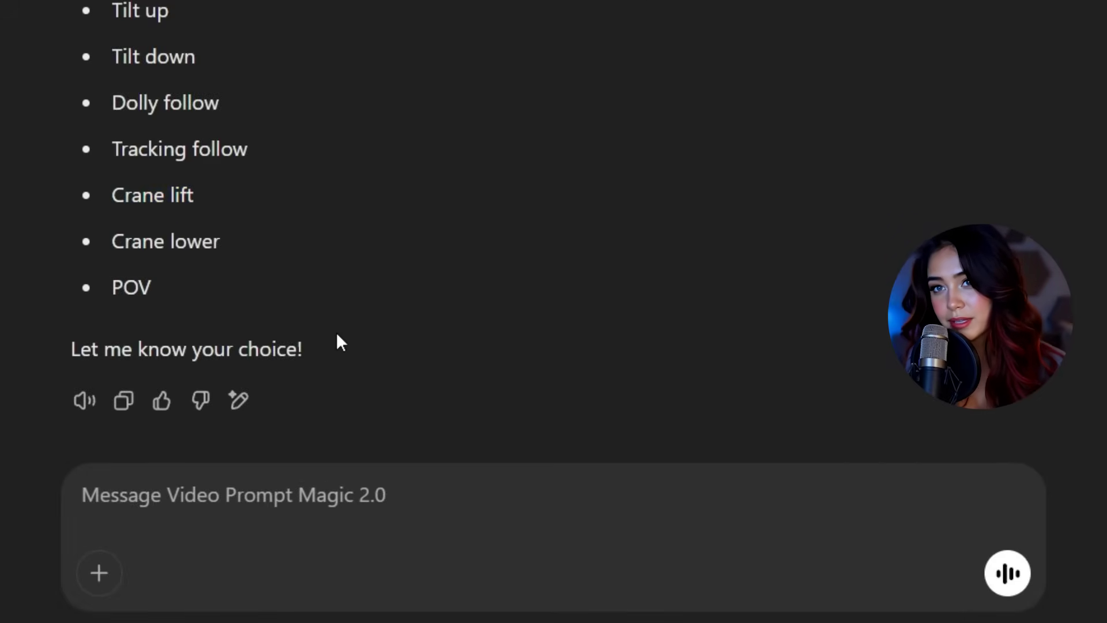
- Reply 'follow while doing a crane lift.' as the camera motion
{"action": "left_click", "coordinate": [235, 502]}
{"action": "type", "text": "follow while doing a crane lift."}
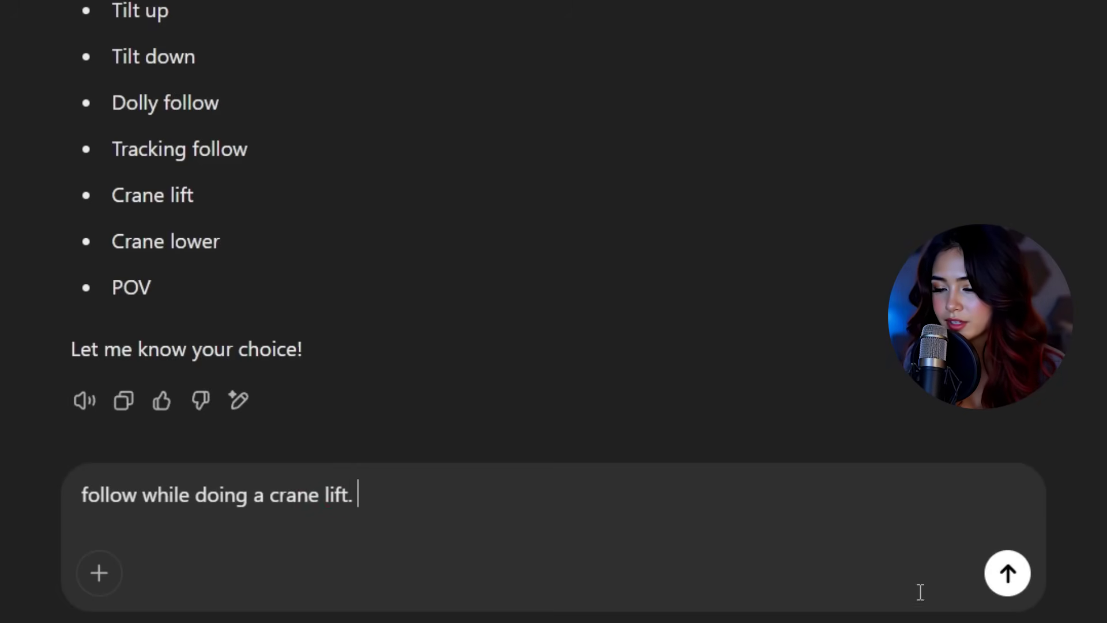
{"action": "left_click", "coordinate": [1008, 573]}
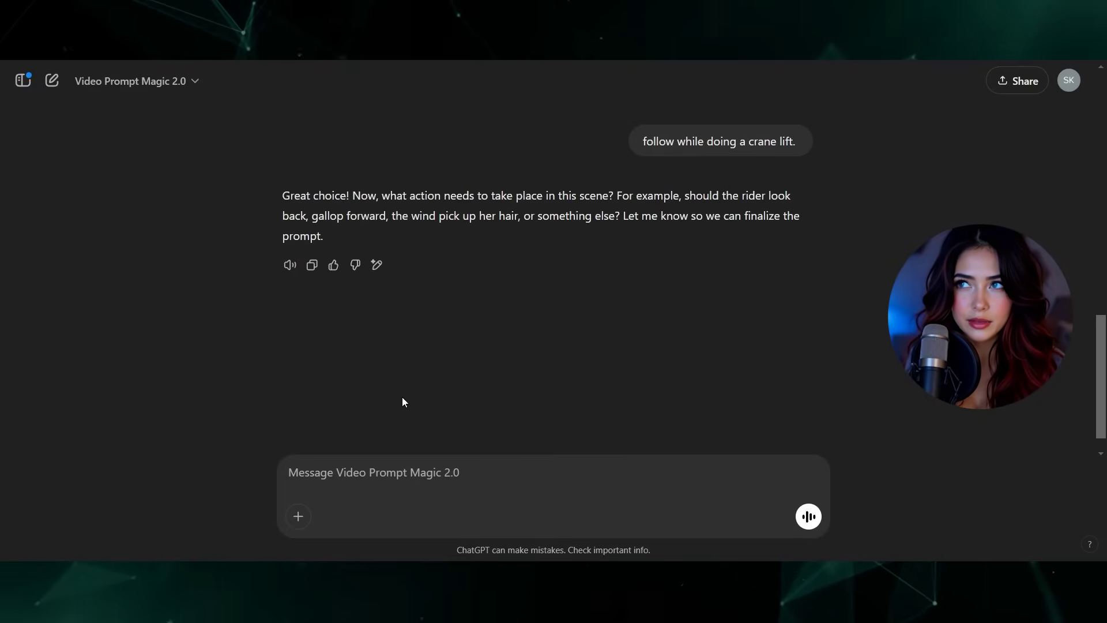
- Send the action: horse galloping at full speed, the woman's hair blowing in the wind
{"action": "type", "text": "the horse is galloping at full speed. the womans hair is blowing in the wind as the horse runs."}
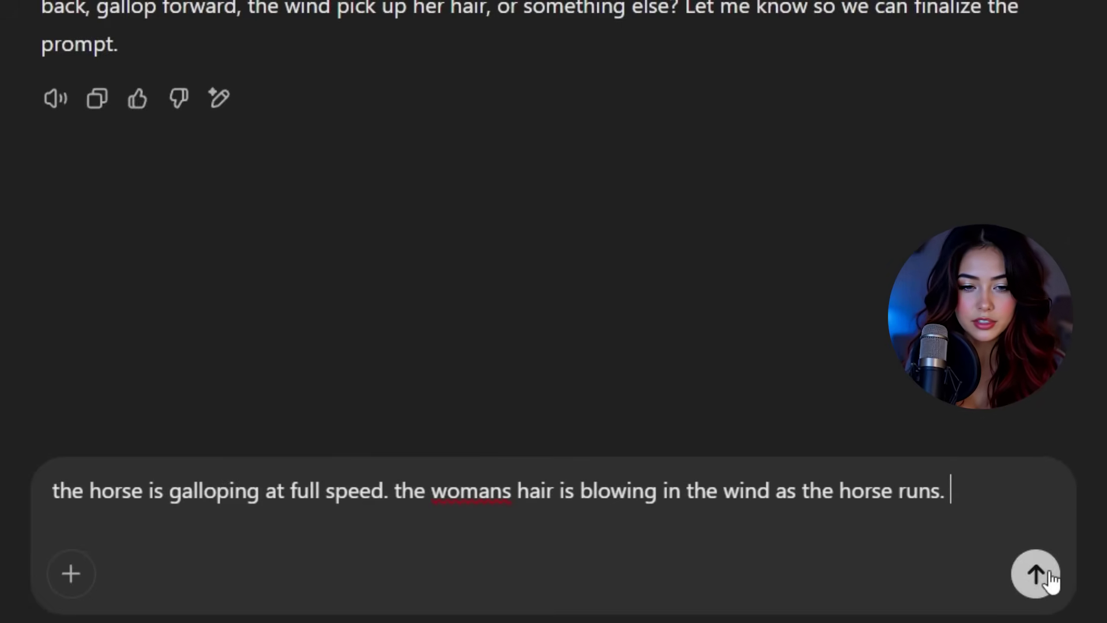
{"action": "left_click", "coordinate": [1047, 573]}
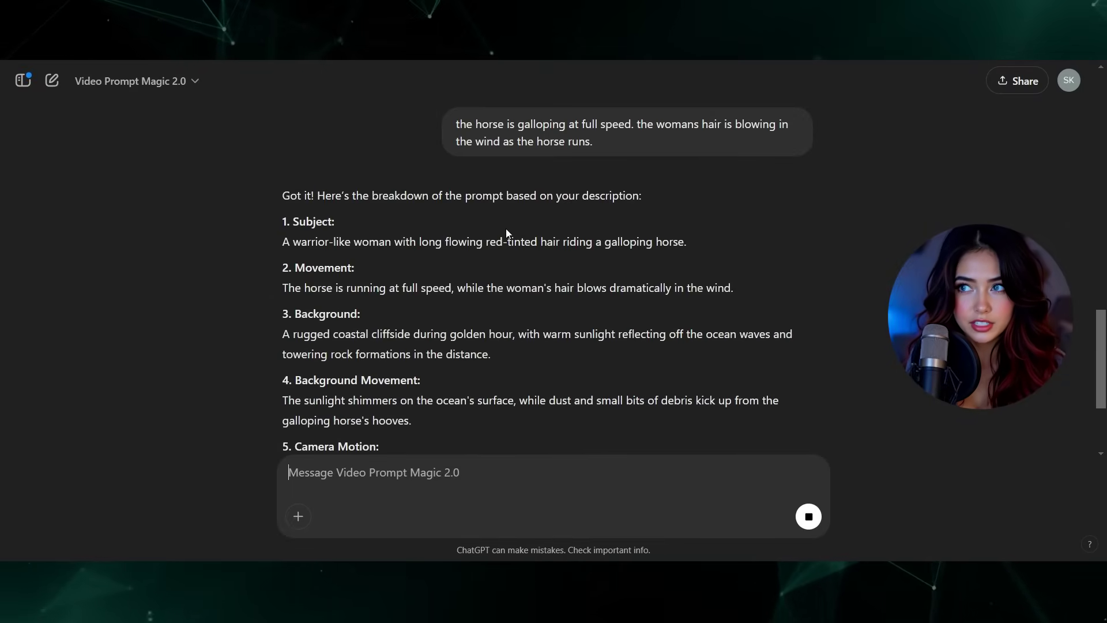
{"action": "scroll", "coordinate": [520, 225], "scroll_direction": "down", "scroll_amount": 3}
{"action": "scroll", "coordinate": [611, 214], "scroll_direction": "up", "scroll_amount": 1}
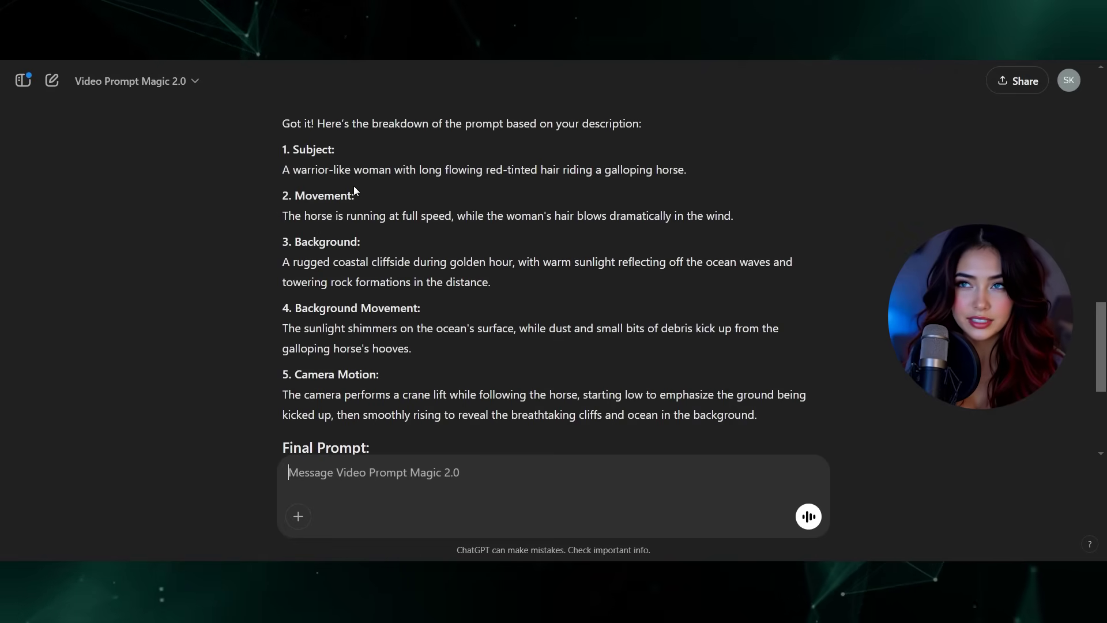
{"action": "scroll", "coordinate": [380, 172], "scroll_direction": "down", "scroll_amount": 2}
{"action": "scroll", "coordinate": [380, 171], "scroll_direction": "down", "scroll_amount": 3}
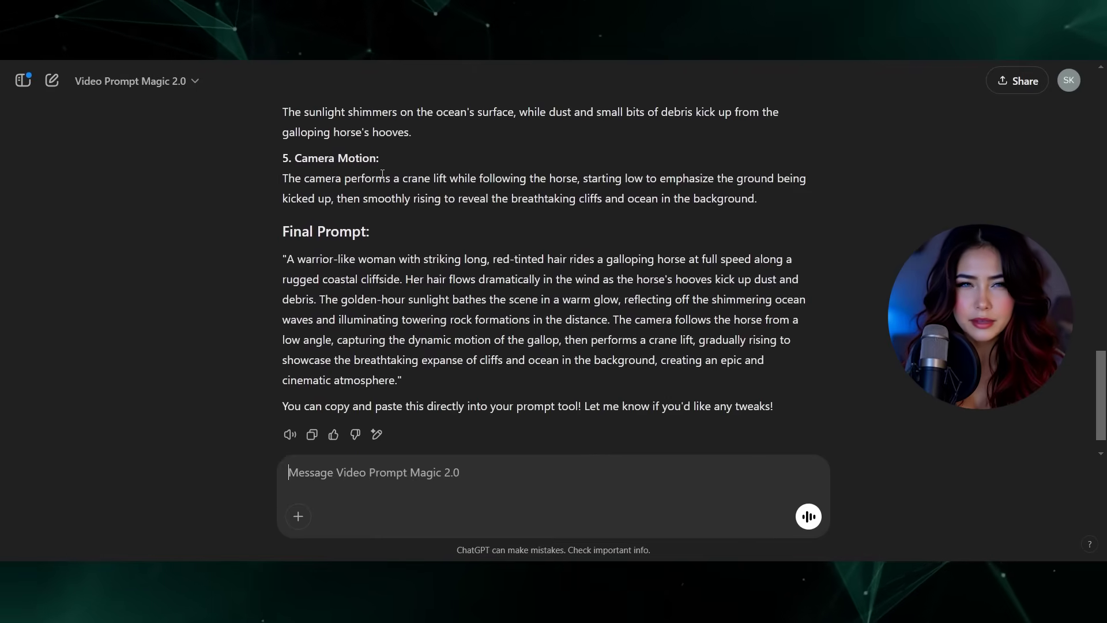
{"action": "left_click_drag", "start_coordinate": [307, 266], "coordinate": [398, 381]}
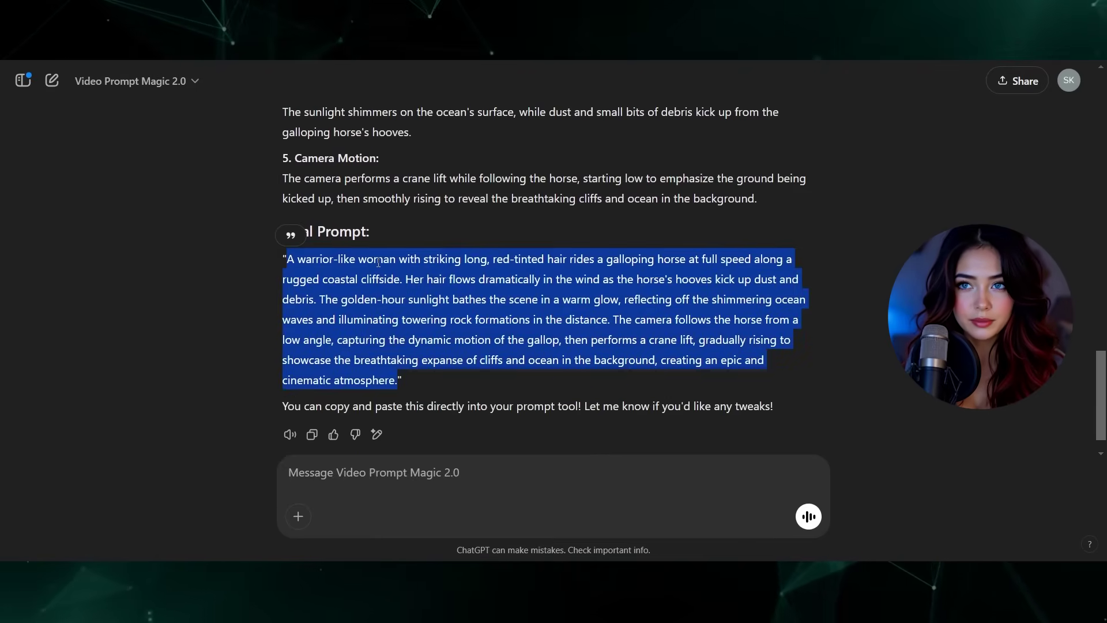
{"action": "left_click", "coordinate": [400, 275]}
{"action": "scroll", "coordinate": [309, 290], "scroll_direction": "up", "scroll_amount": 3}
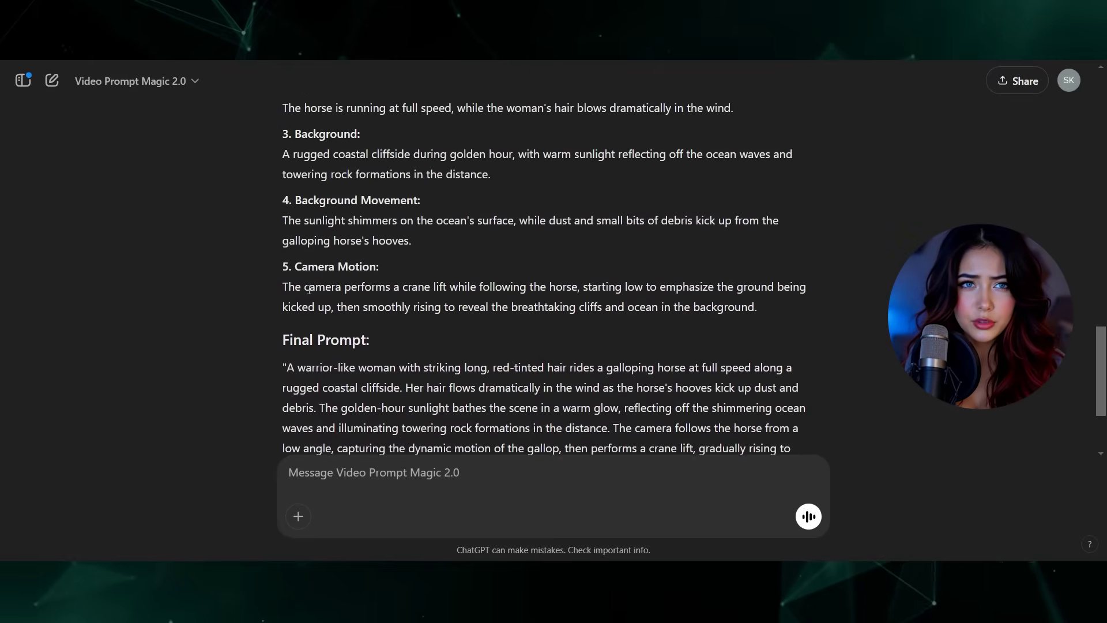
{"action": "scroll", "coordinate": [309, 290], "scroll_direction": "up", "scroll_amount": 1}
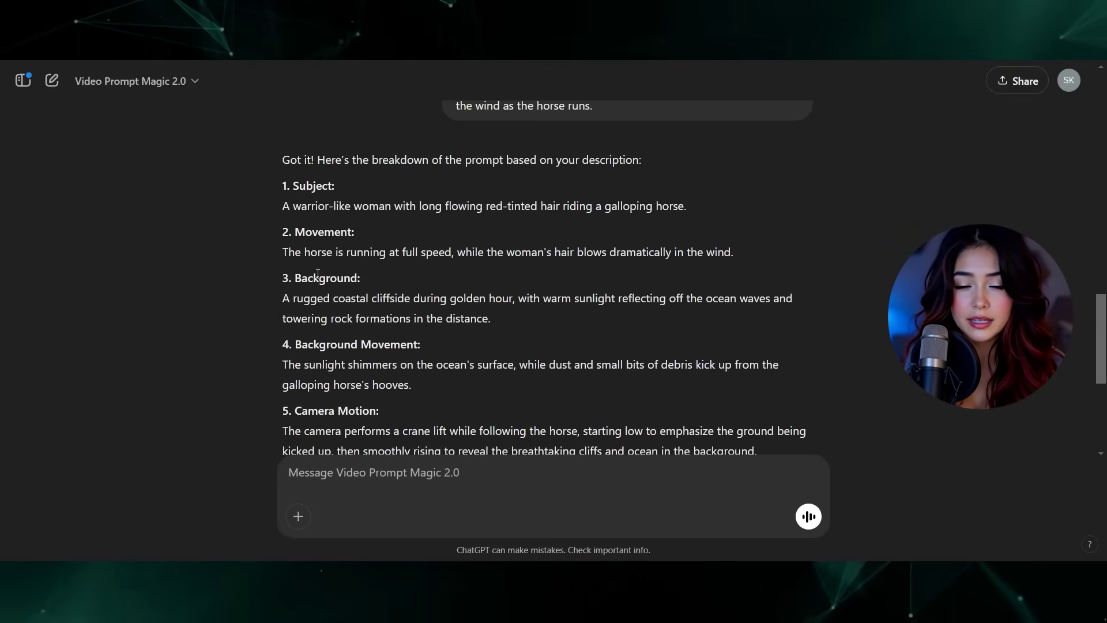
{"action": "left_click_drag", "start_coordinate": [288, 199], "coordinate": [396, 219]}
{"action": "scroll", "coordinate": [397, 219], "scroll_direction": "down", "scroll_amount": 1}
{"action": "left_click", "coordinate": [279, 277]}
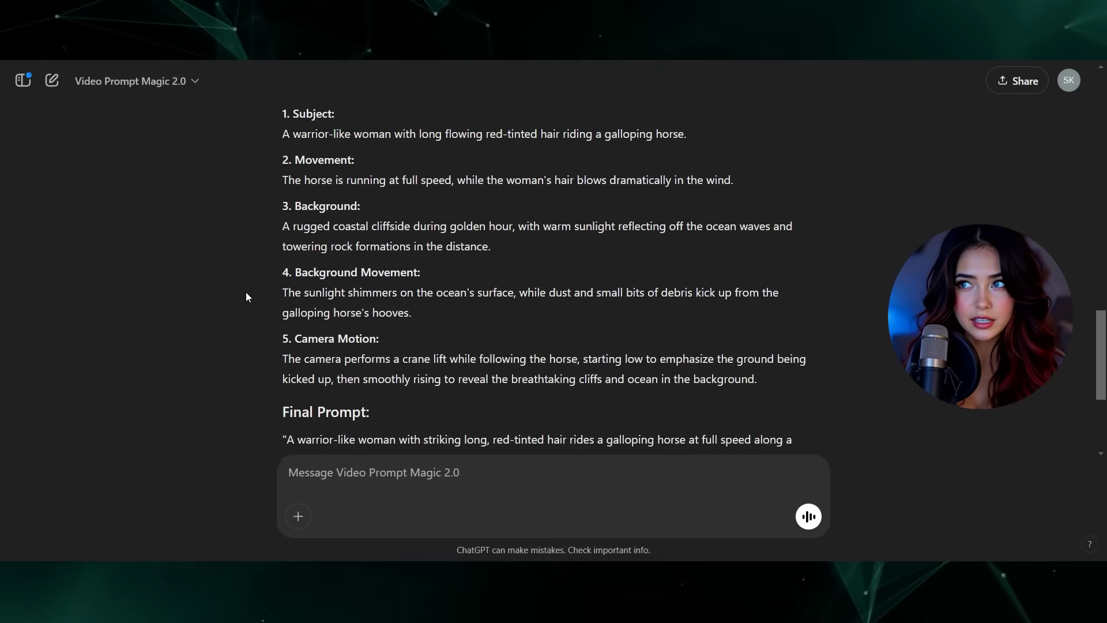
{"action": "left_click_drag", "start_coordinate": [292, 230], "coordinate": [414, 243]}
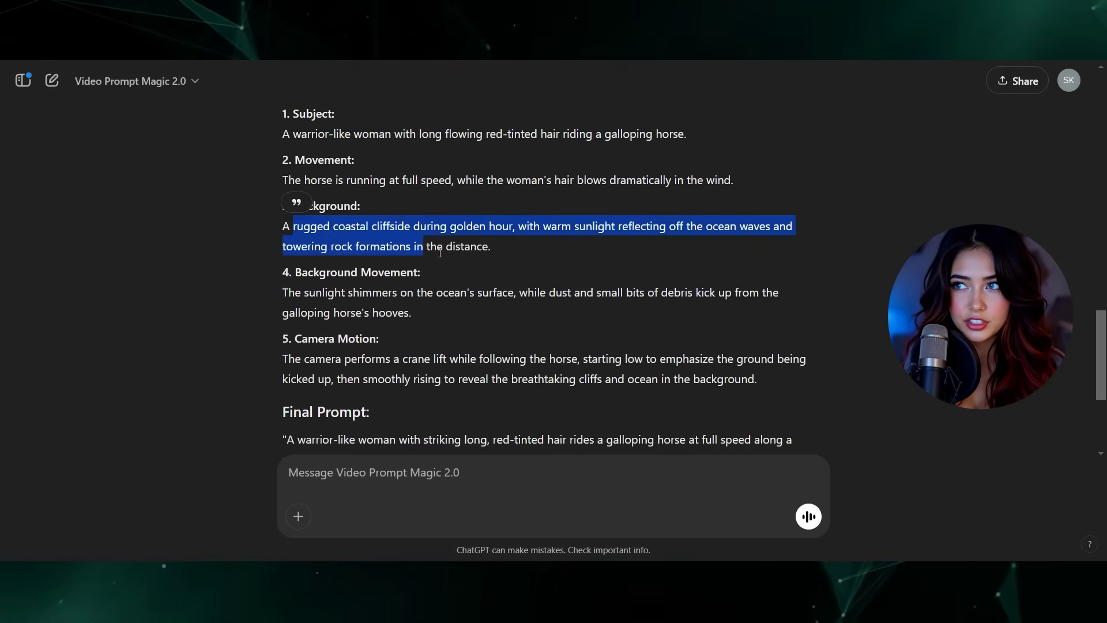
{"action": "scroll", "coordinate": [408, 249], "scroll_direction": "down", "scroll_amount": 1}
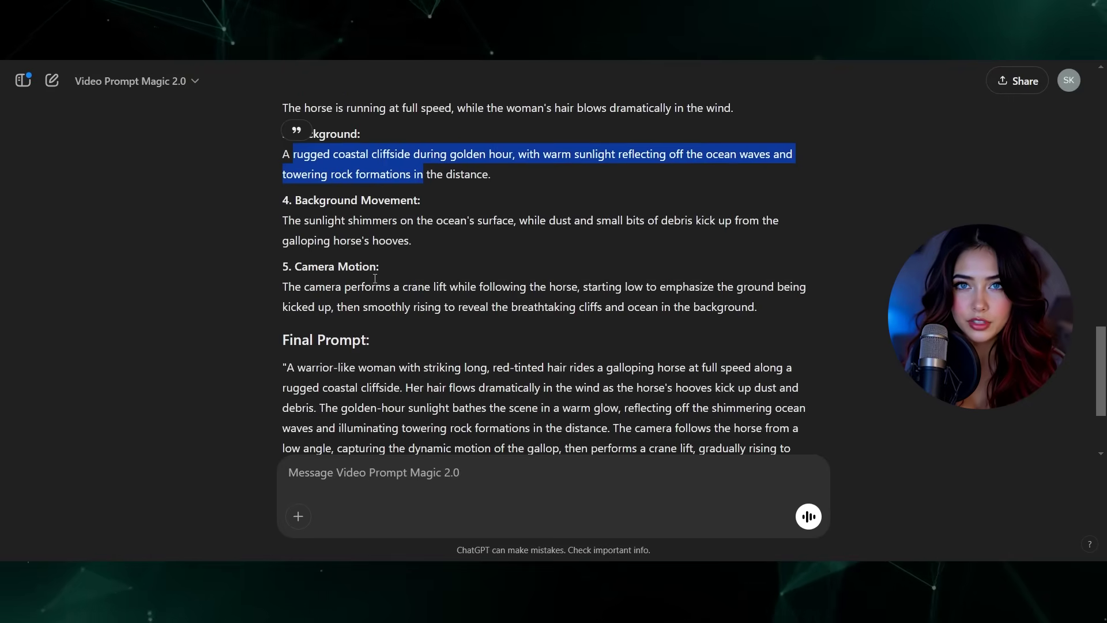
{"action": "scroll", "coordinate": [354, 220], "scroll_direction": "down", "scroll_amount": 1}
{"action": "scroll", "coordinate": [396, 220], "scroll_direction": "down", "scroll_amount": 1}
{"action": "left_click", "coordinate": [346, 473]}
- Request a slow-zoom revision, copy the original crane-lift Final Prompt, and drop the rider image into Kling
{"action": "type", "text": "change number 5 to a slow zoom"}
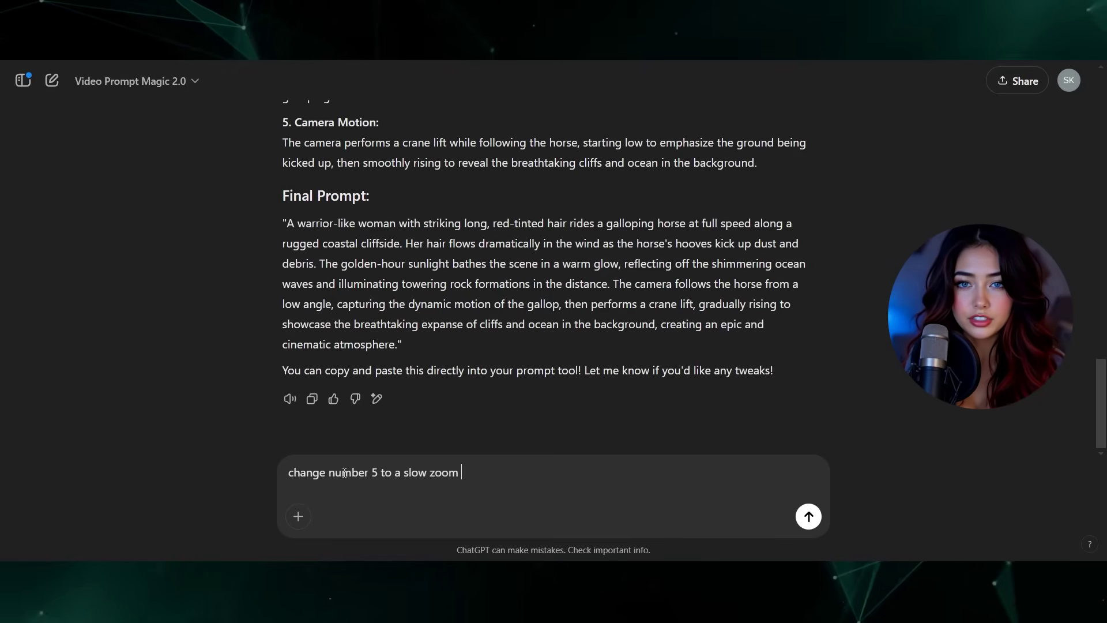
{"action": "key", "text": "Return"}
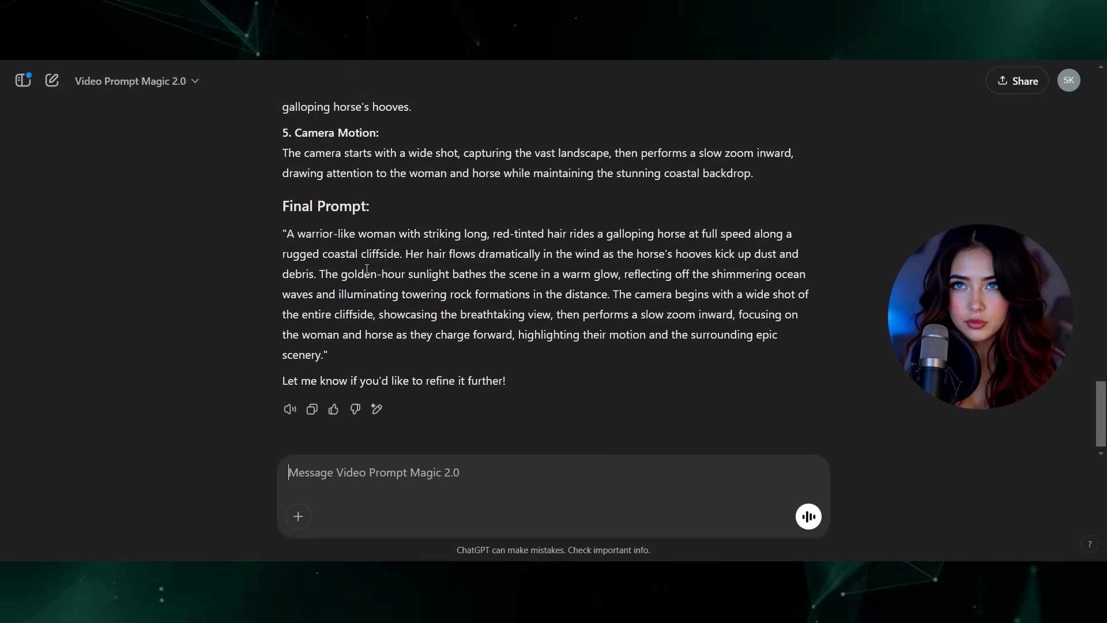
{"action": "scroll", "coordinate": [370, 271], "scroll_direction": "up", "scroll_amount": 12}
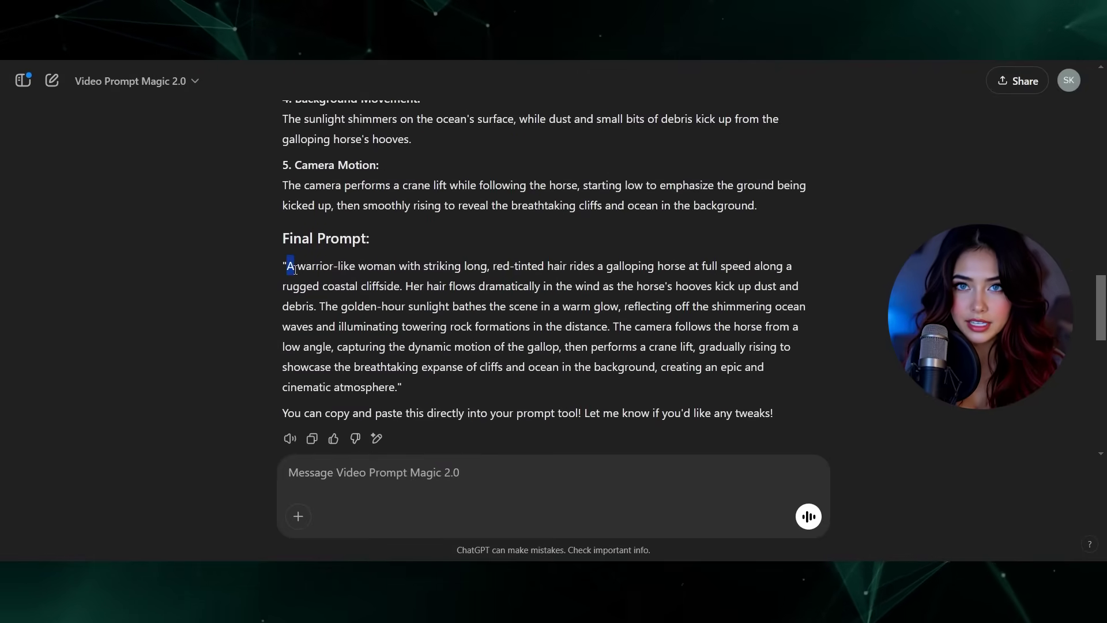
{"action": "left_click_drag", "start_coordinate": [290, 266], "coordinate": [400, 387]}
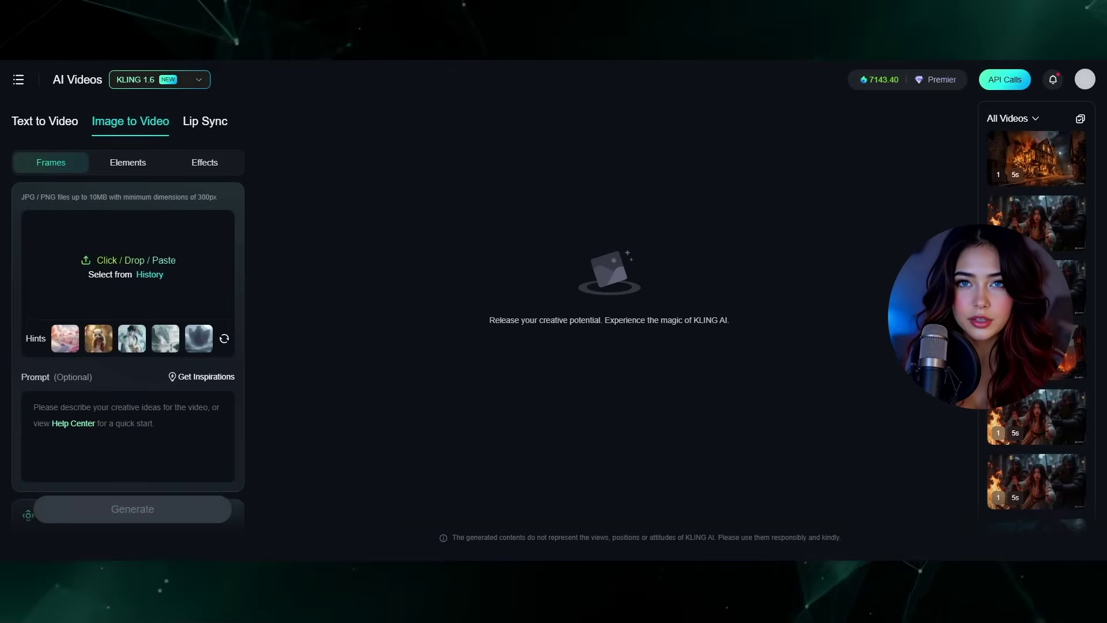
{"action": "left_click_drag", "start_coordinate": [128, 265], "coordinate": [149, 230]}
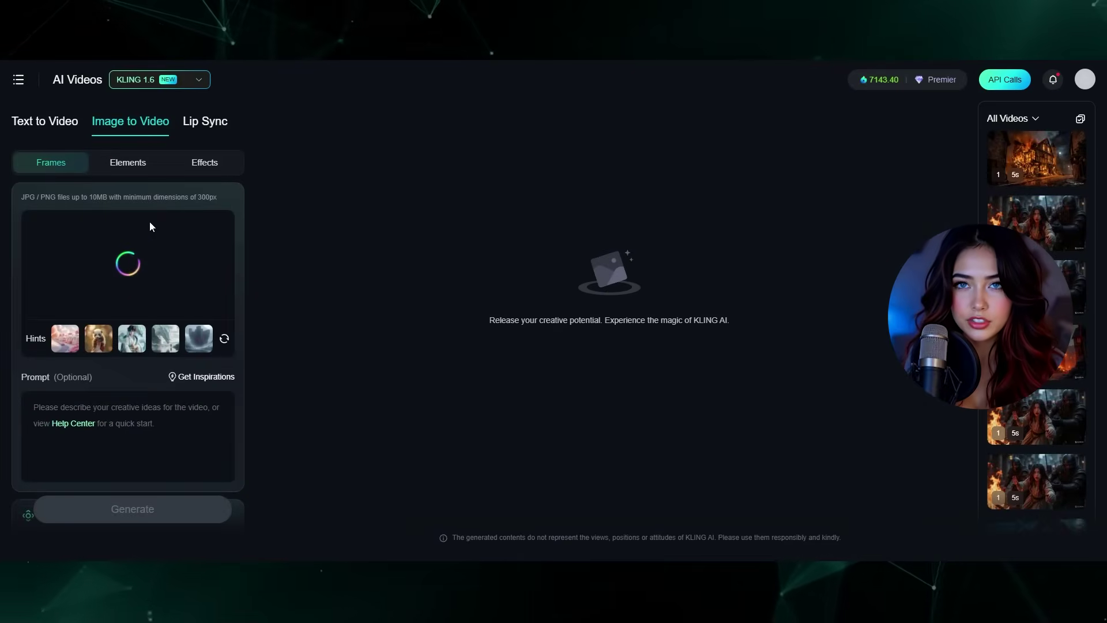
- Paste the crane-lift prompt in Kling, generate the cliffside riding video, and play it
{"action": "key", "text": "ctrl+v"}
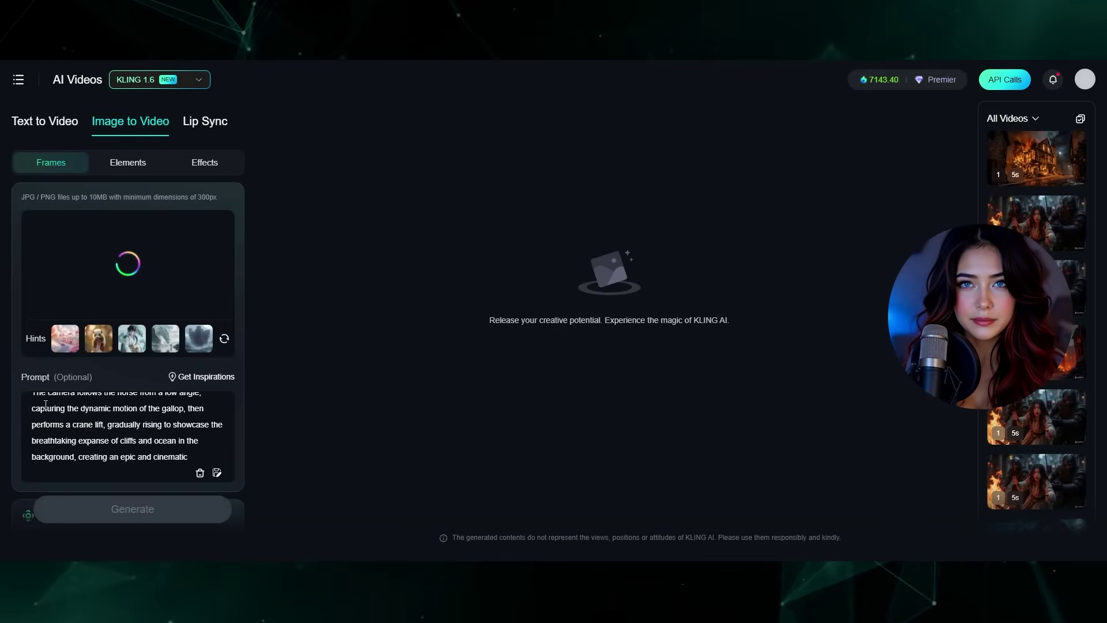
{"action": "left_click", "coordinate": [80, 516]}
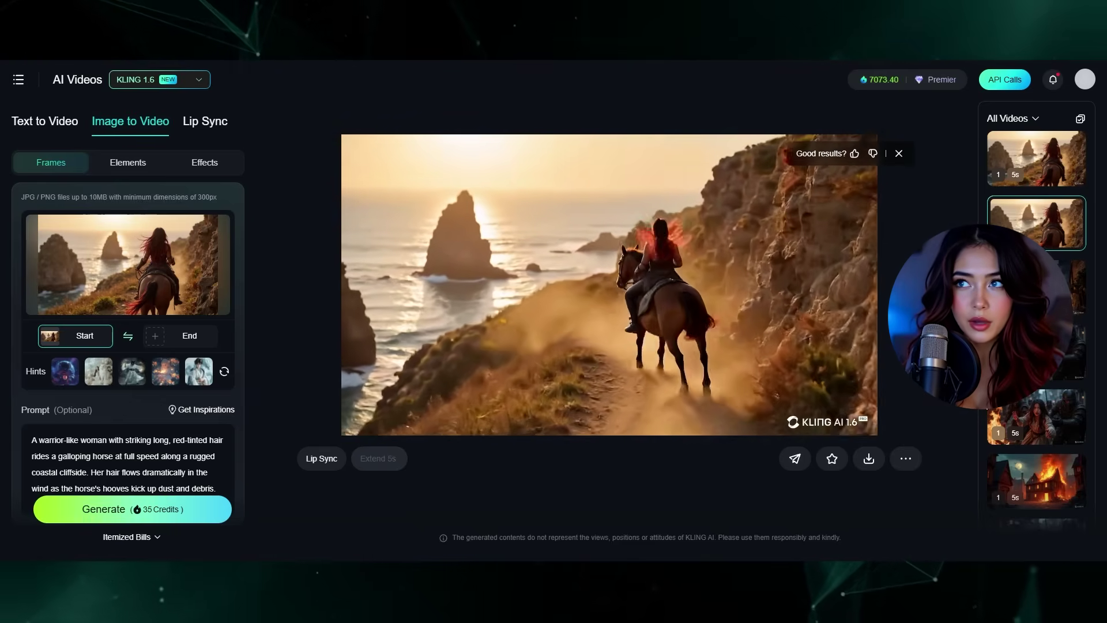
{"action": "left_click", "coordinate": [1044, 151]}
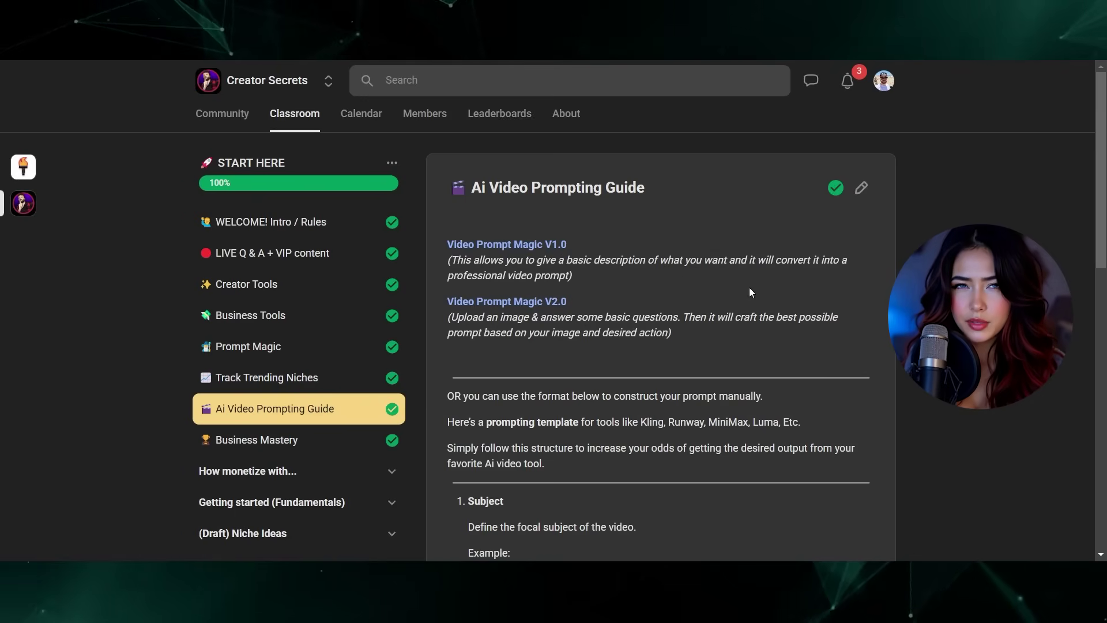
- Return to the Creator Secrets Classroom and scroll through its course cards
{"action": "left_click", "coordinate": [294, 113]}
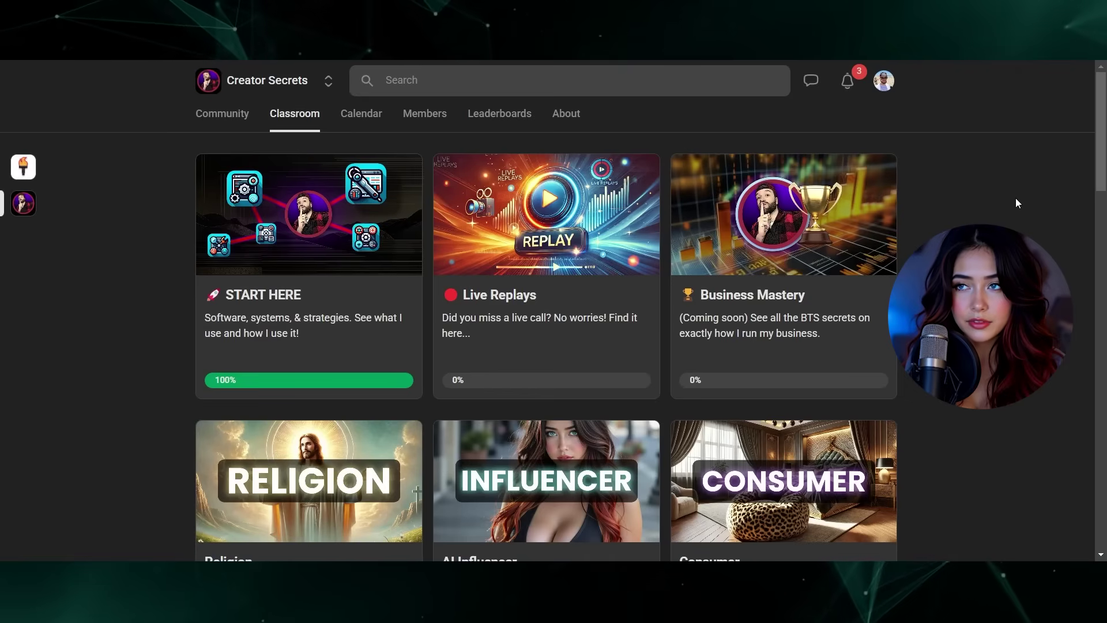
{"action": "scroll", "coordinate": [1015, 198], "scroll_direction": "down", "scroll_amount": 1}
{"action": "scroll", "coordinate": [1019, 199], "scroll_direction": "down", "scroll_amount": 5}
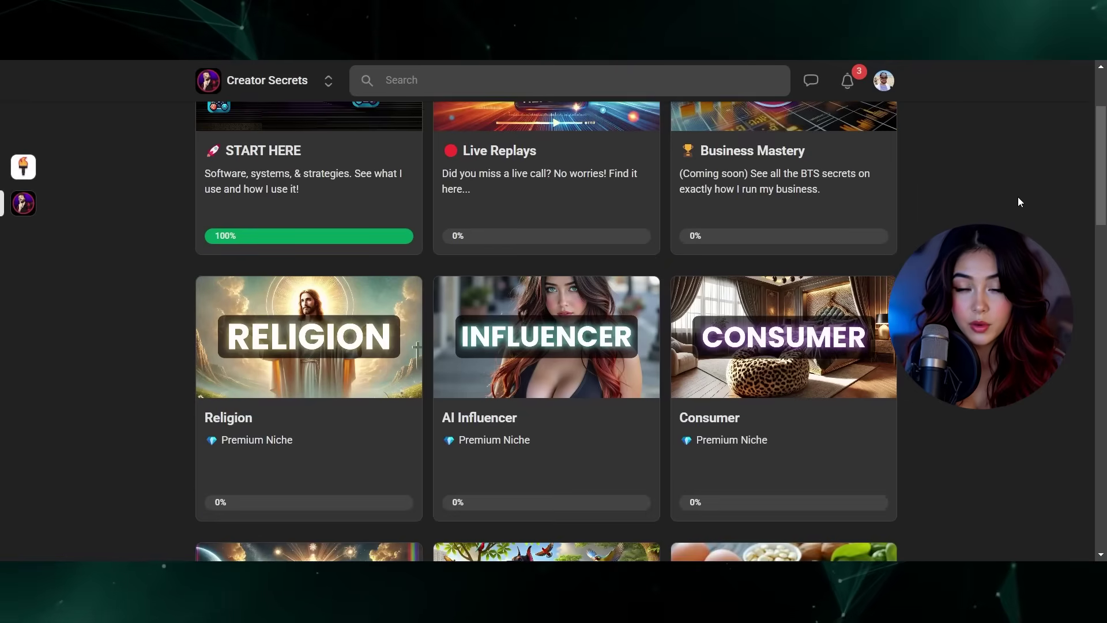
{"action": "scroll", "coordinate": [1019, 202], "scroll_direction": "down", "scroll_amount": 6}
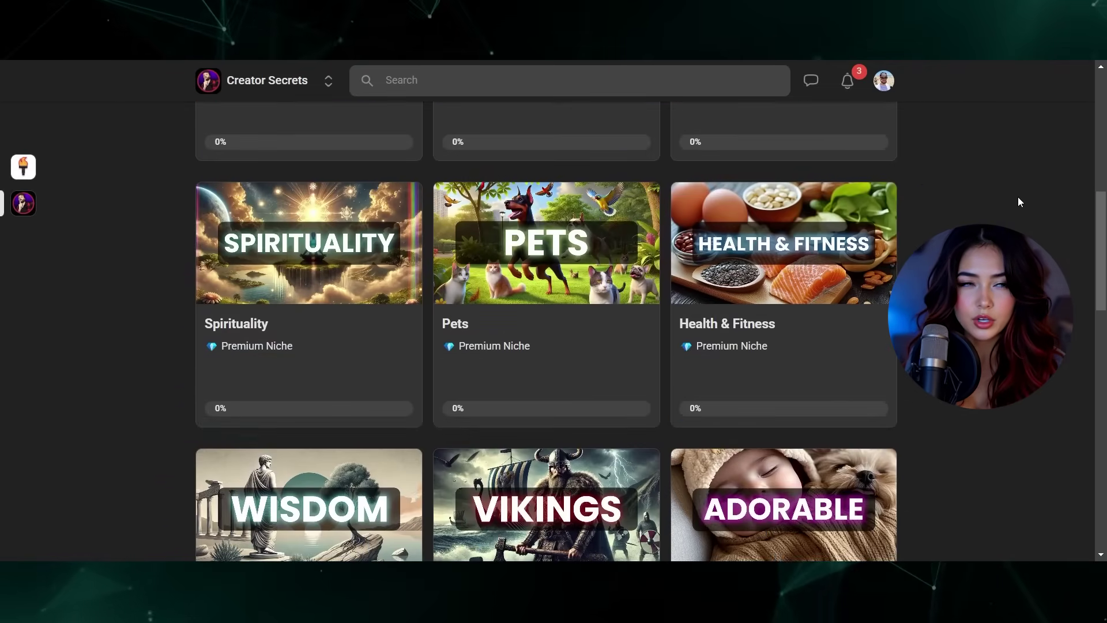
{"action": "scroll", "coordinate": [1018, 202], "scroll_direction": "down", "scroll_amount": 5}
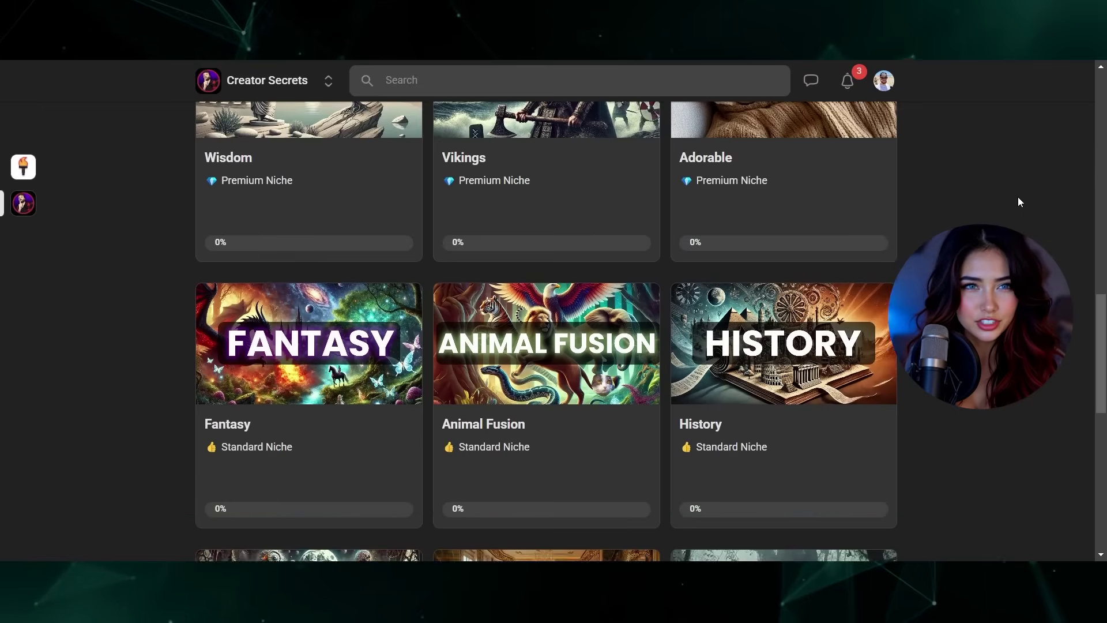
{"action": "scroll", "coordinate": [1019, 201], "scroll_direction": "up", "scroll_amount": 8}
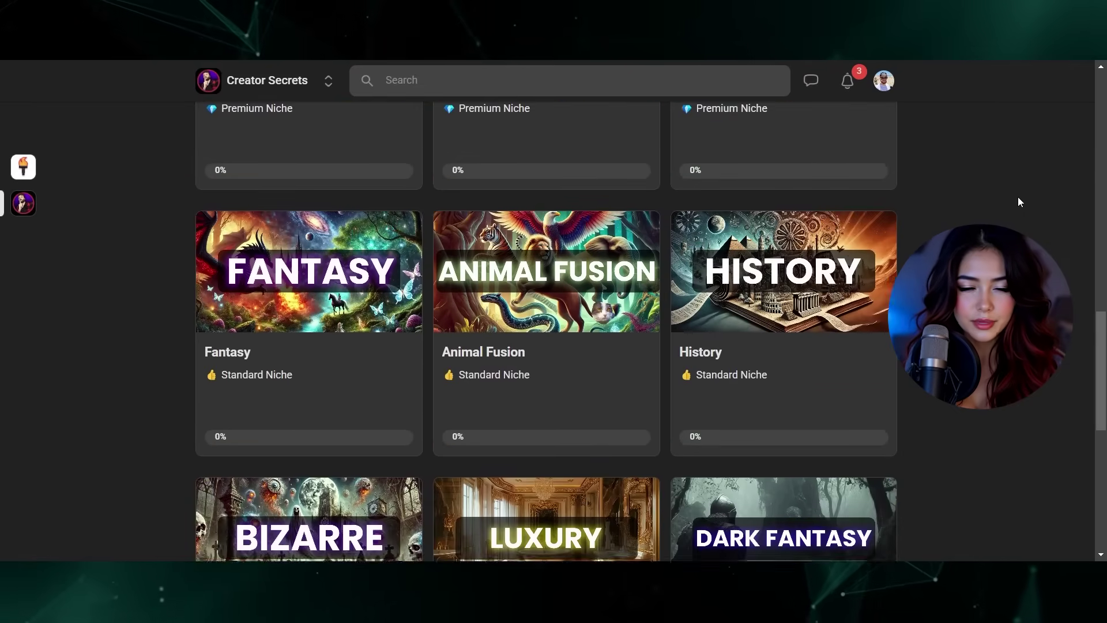
{"action": "scroll", "coordinate": [1019, 201], "scroll_direction": "up", "scroll_amount": 7}
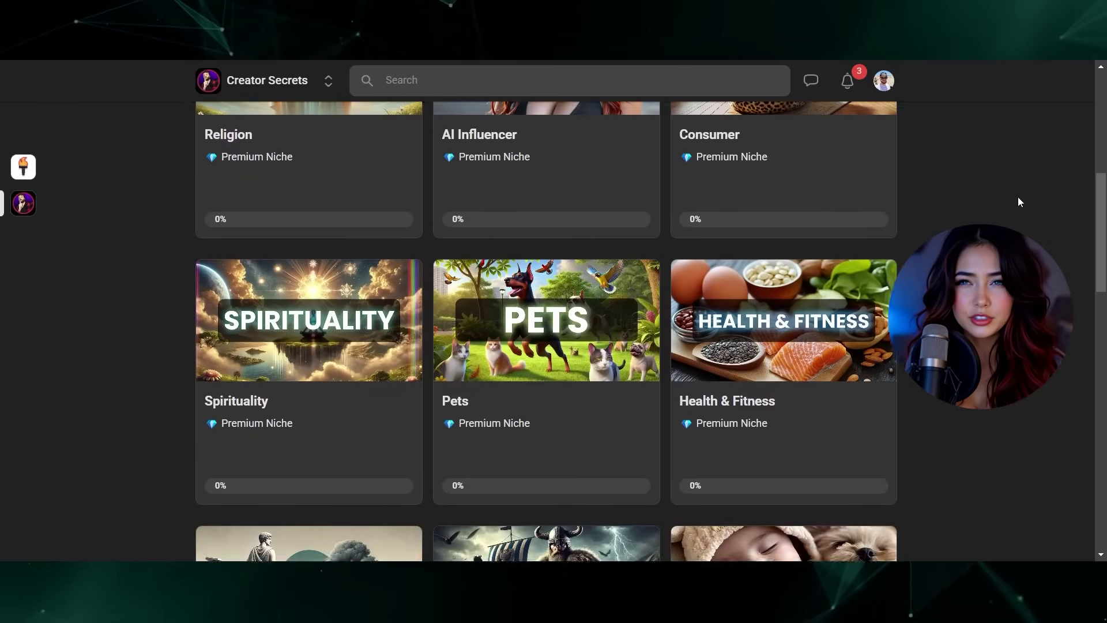
{"action": "scroll", "coordinate": [1019, 201], "scroll_direction": "up", "scroll_amount": 3}
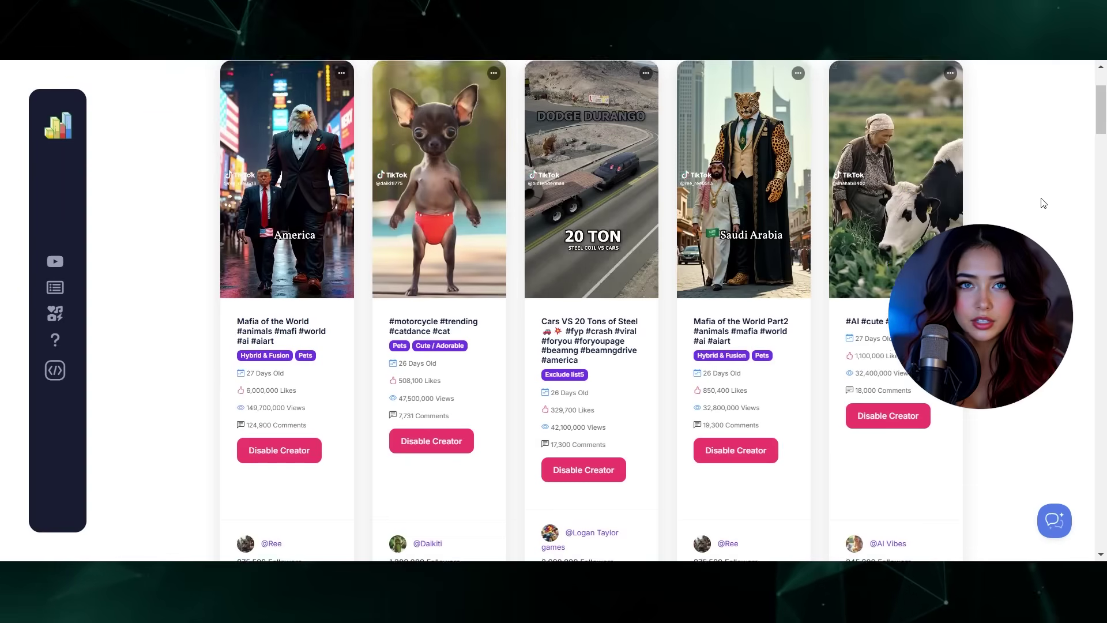
{"action": "scroll", "coordinate": [1042, 204], "scroll_direction": "down", "scroll_amount": 5}
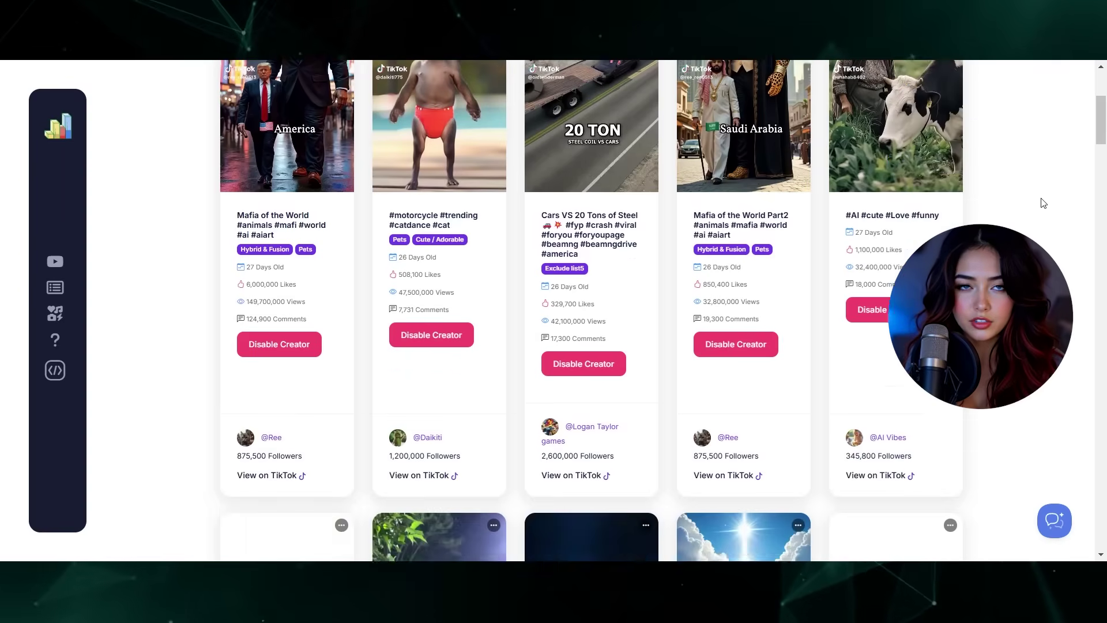
{"action": "scroll", "coordinate": [1043, 206], "scroll_direction": "down", "scroll_amount": 4}
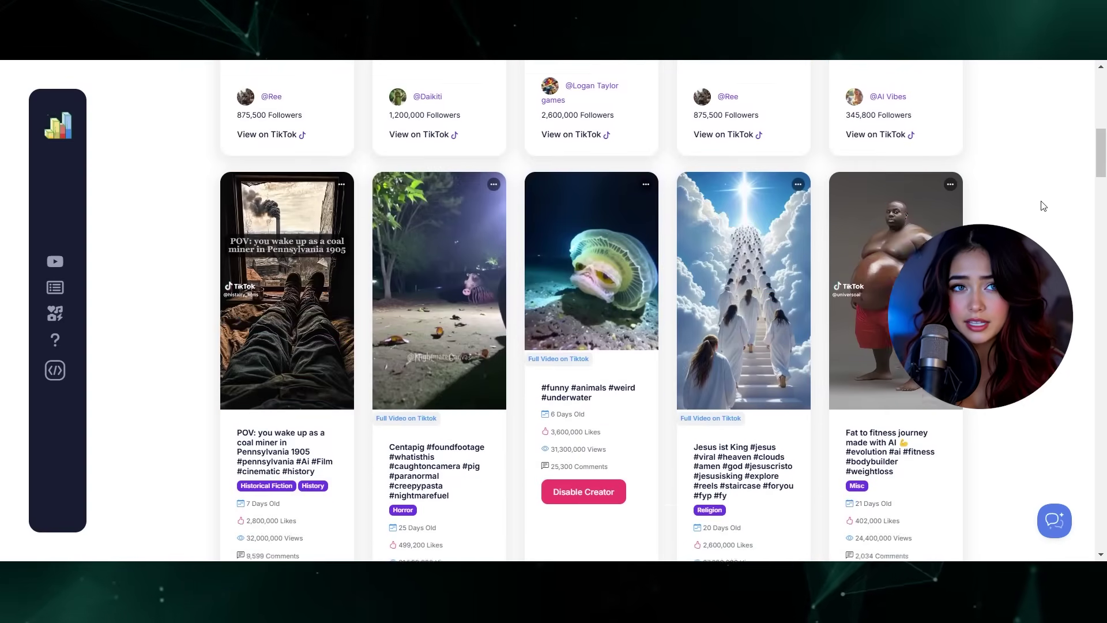
{"action": "scroll", "coordinate": [1043, 206], "scroll_direction": "down", "scroll_amount": 8}
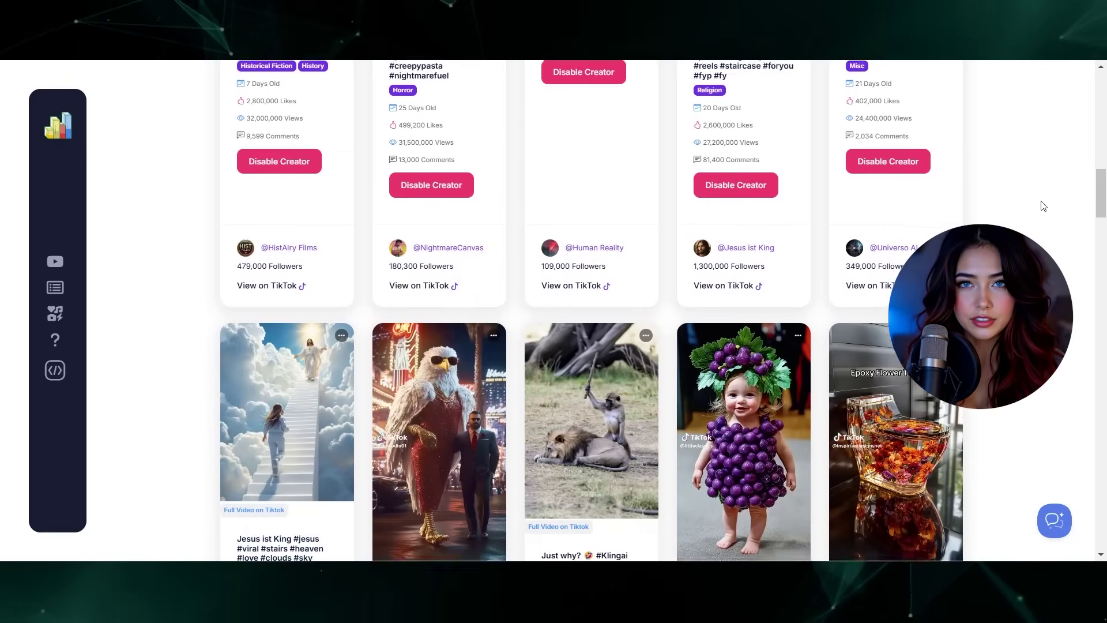
{"action": "scroll", "coordinate": [1038, 210], "scroll_direction": "down", "scroll_amount": 4}
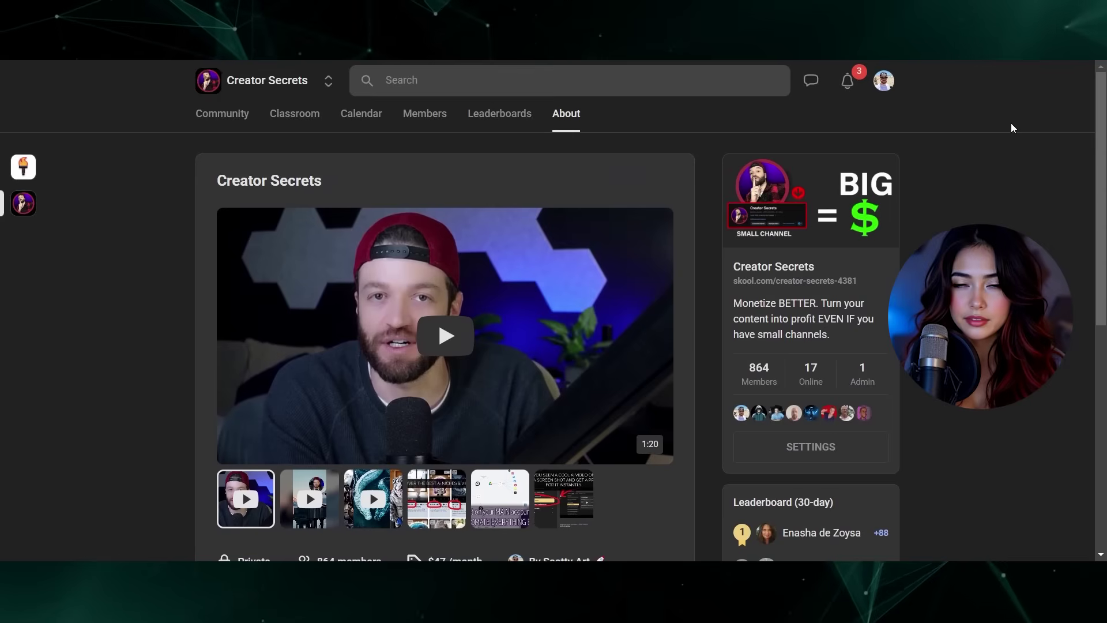
{"action": "scroll", "coordinate": [1012, 122], "scroll_direction": "down", "scroll_amount": 1}
{"action": "scroll", "coordinate": [1012, 123], "scroll_direction": "down", "scroll_amount": 4}
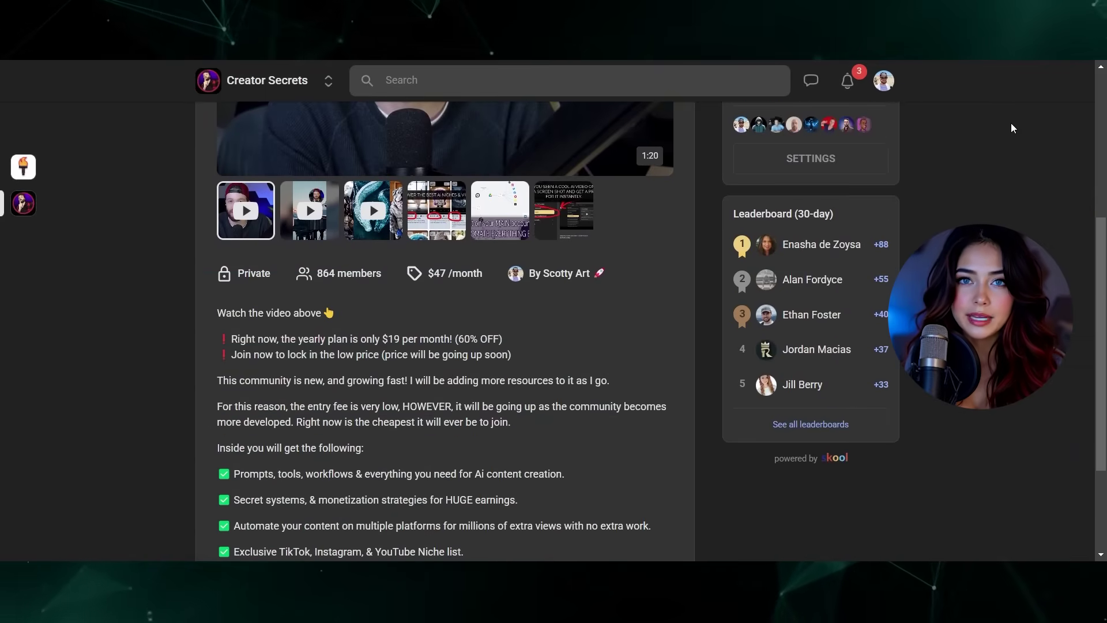
{"action": "scroll", "coordinate": [1013, 128], "scroll_direction": "down", "scroll_amount": 1}
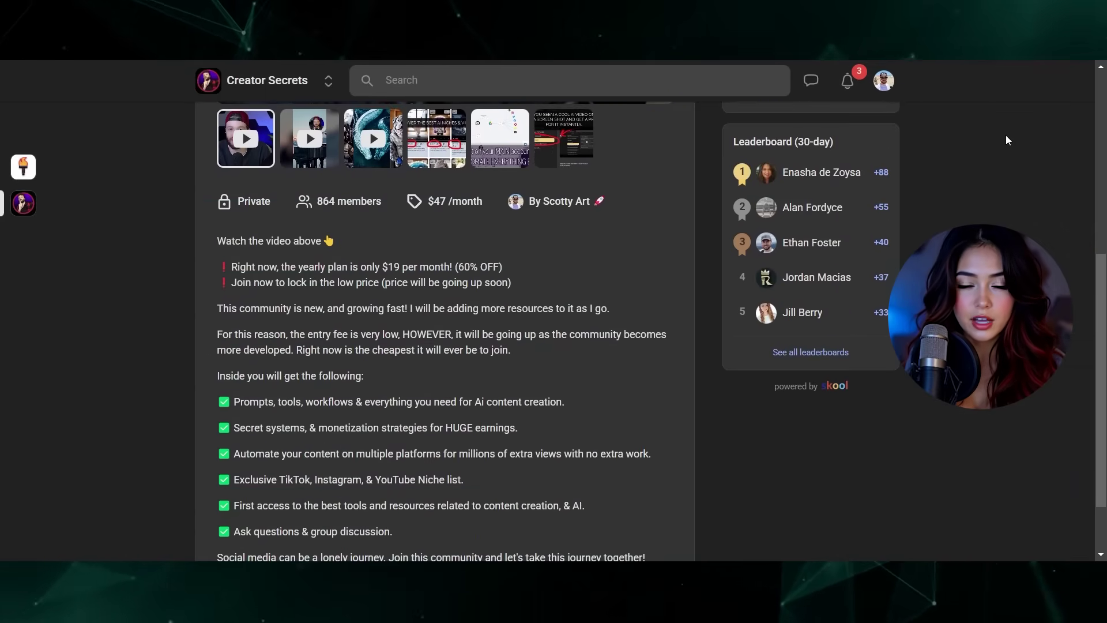
{"action": "scroll", "coordinate": [1007, 136], "scroll_direction": "up", "scroll_amount": 4}
{"action": "scroll", "coordinate": [1007, 146], "scroll_direction": "up", "scroll_amount": 2}
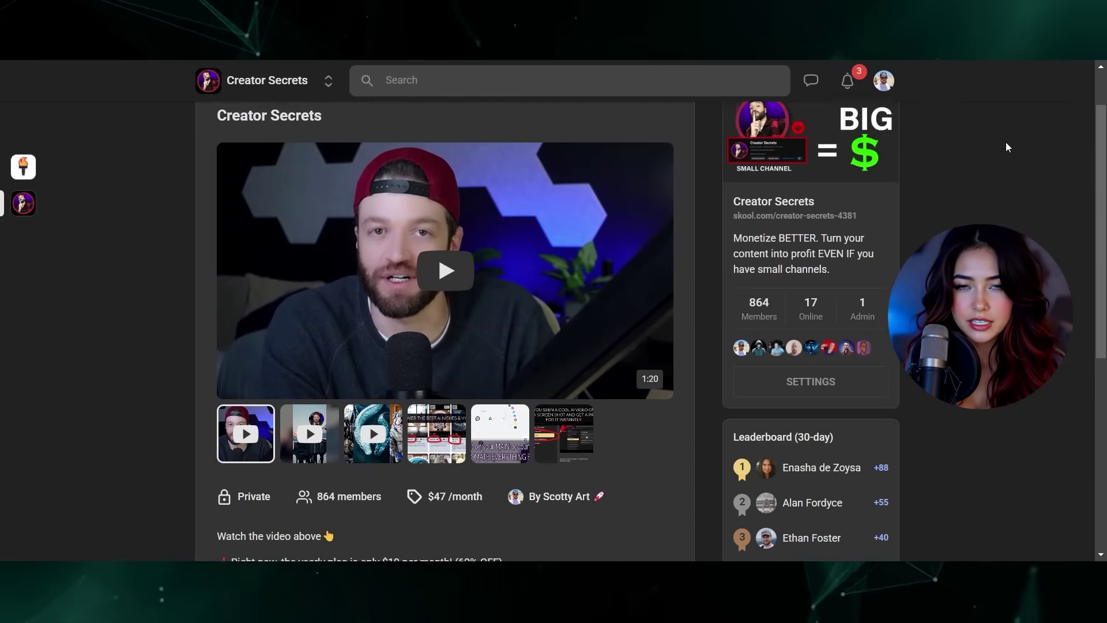